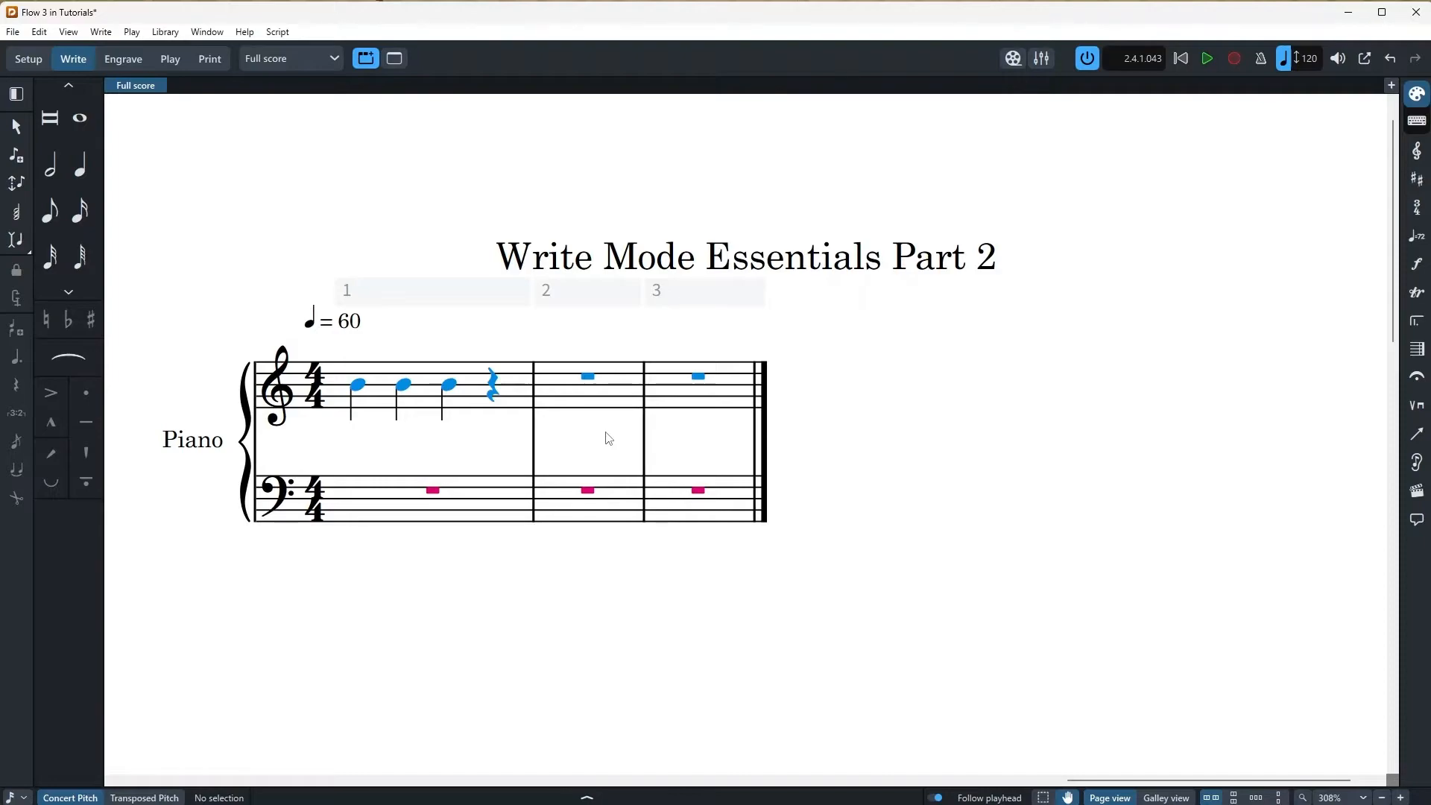
Select the second quarter-note B4 in bar 1 of the treble staff
{"action": "left_click", "coordinate": [403, 386]}
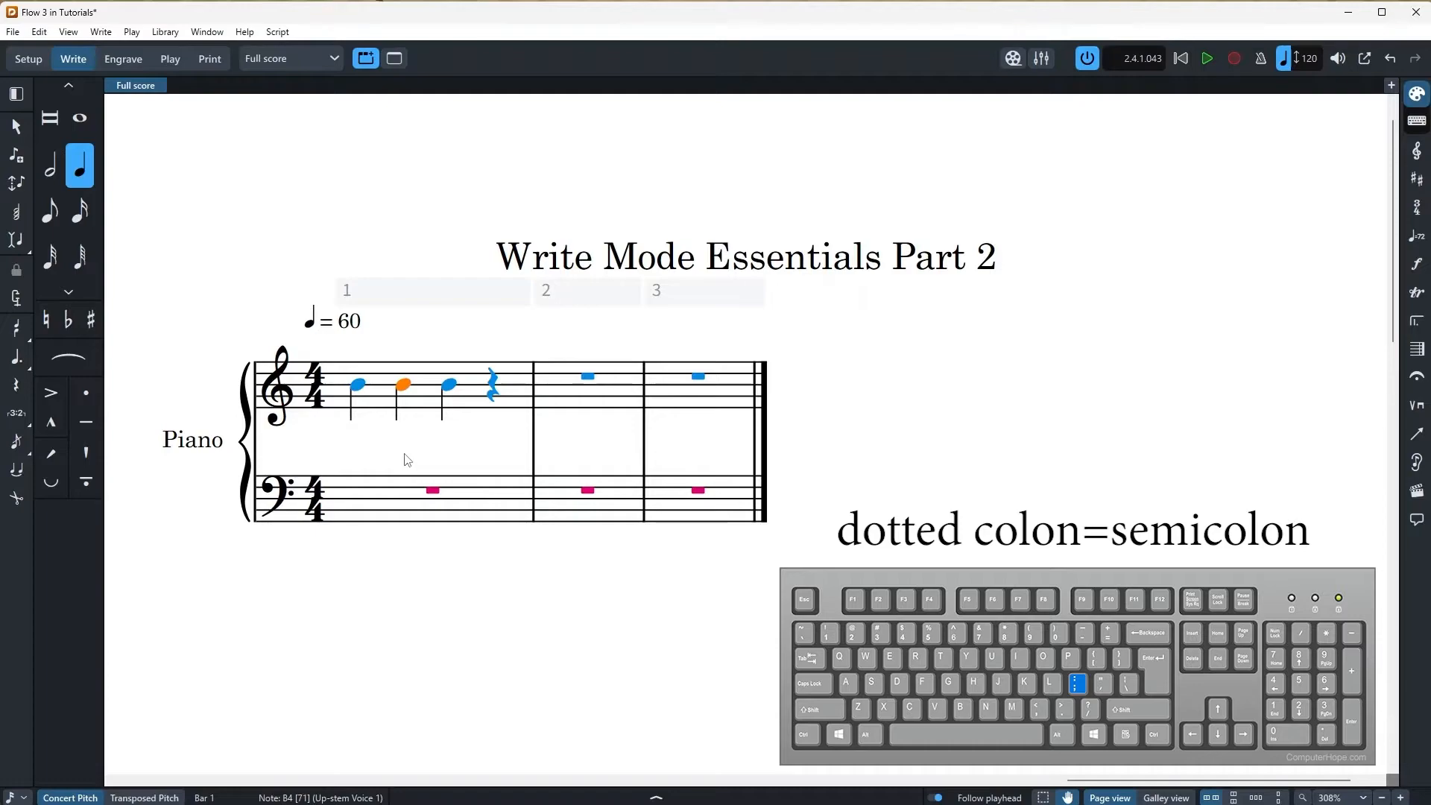
Create a 3:2 quarter-note triplet starting on bar 1's second note
{"action": "key", "text": "semicolon"}
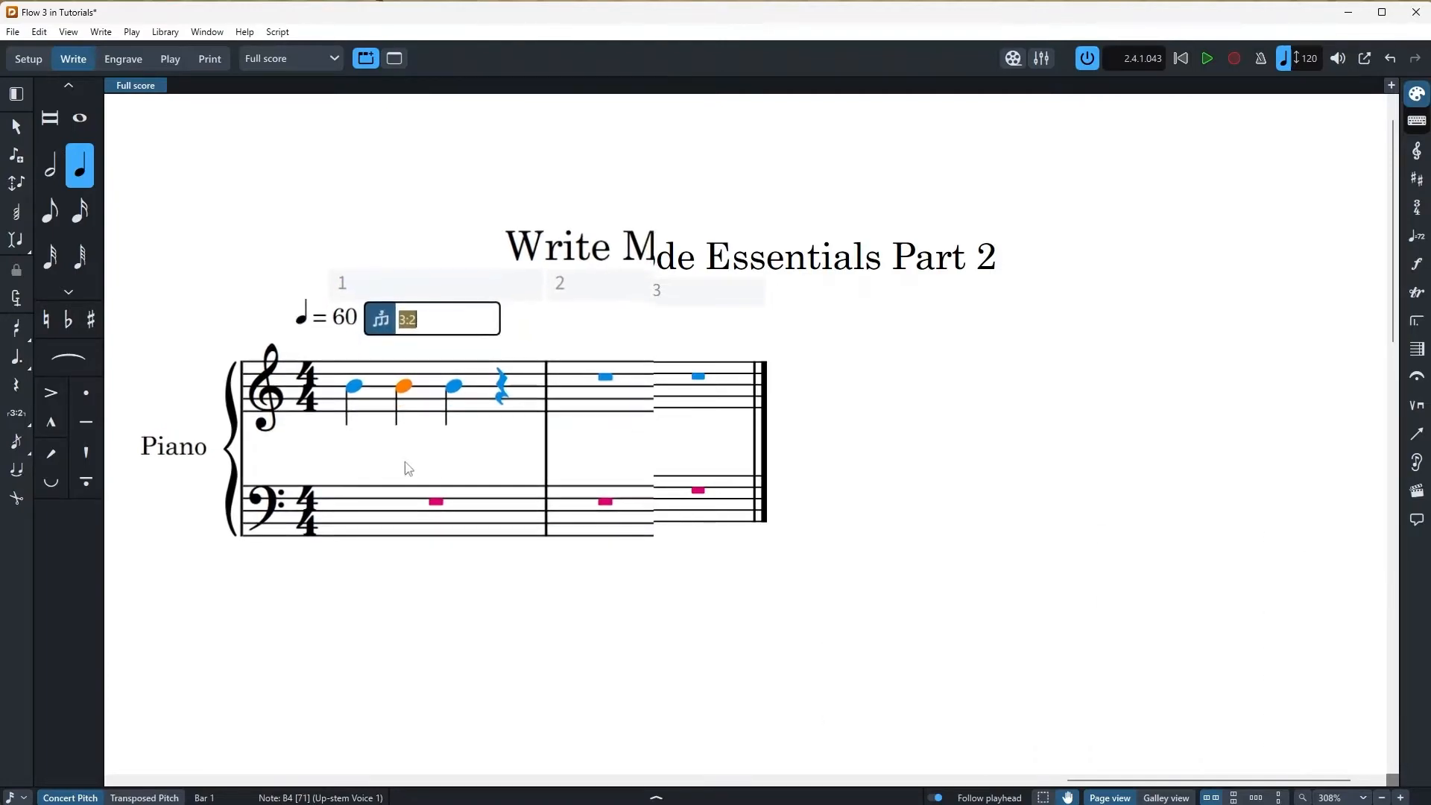
{"action": "type", "text": "3:2"}
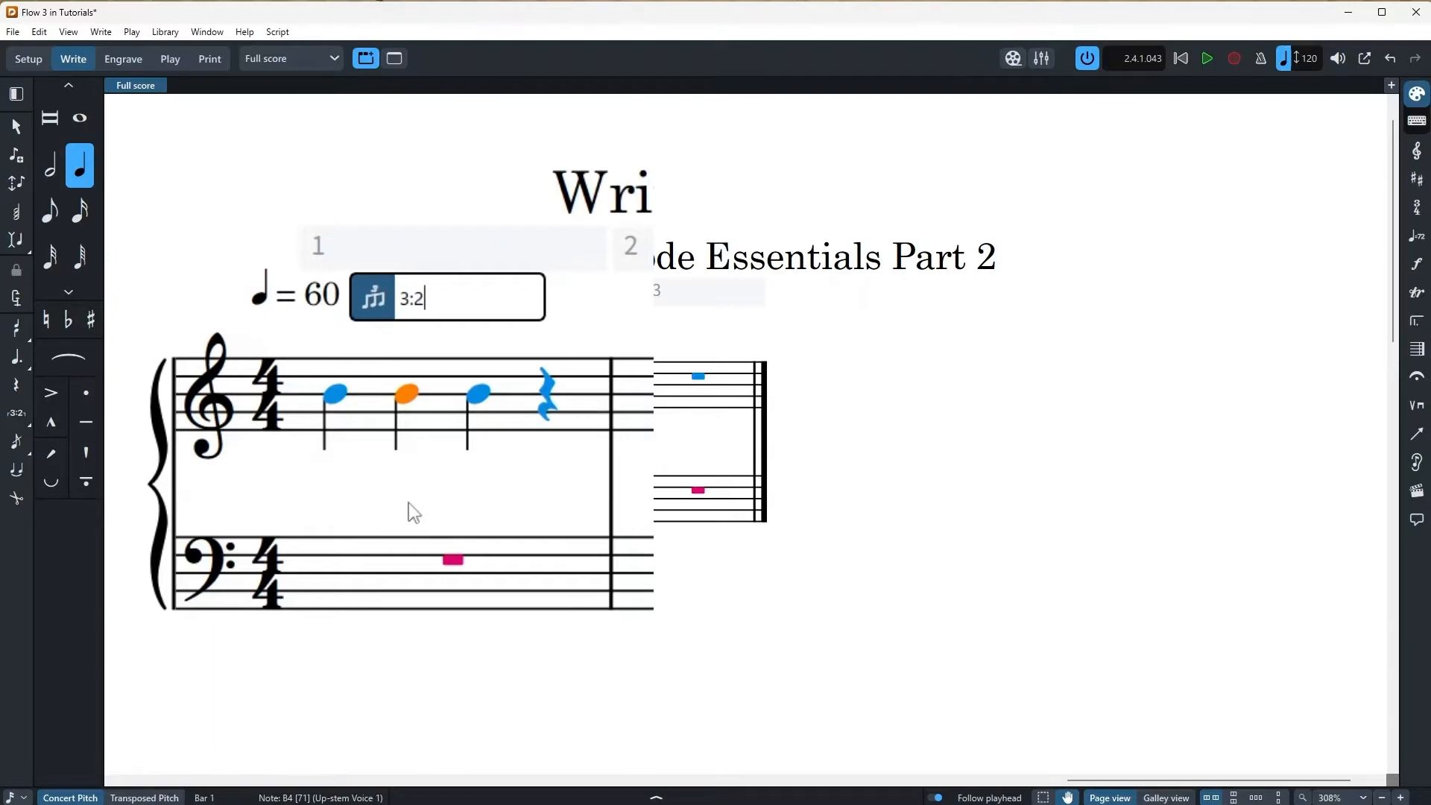
{"action": "key", "text": "Return"}
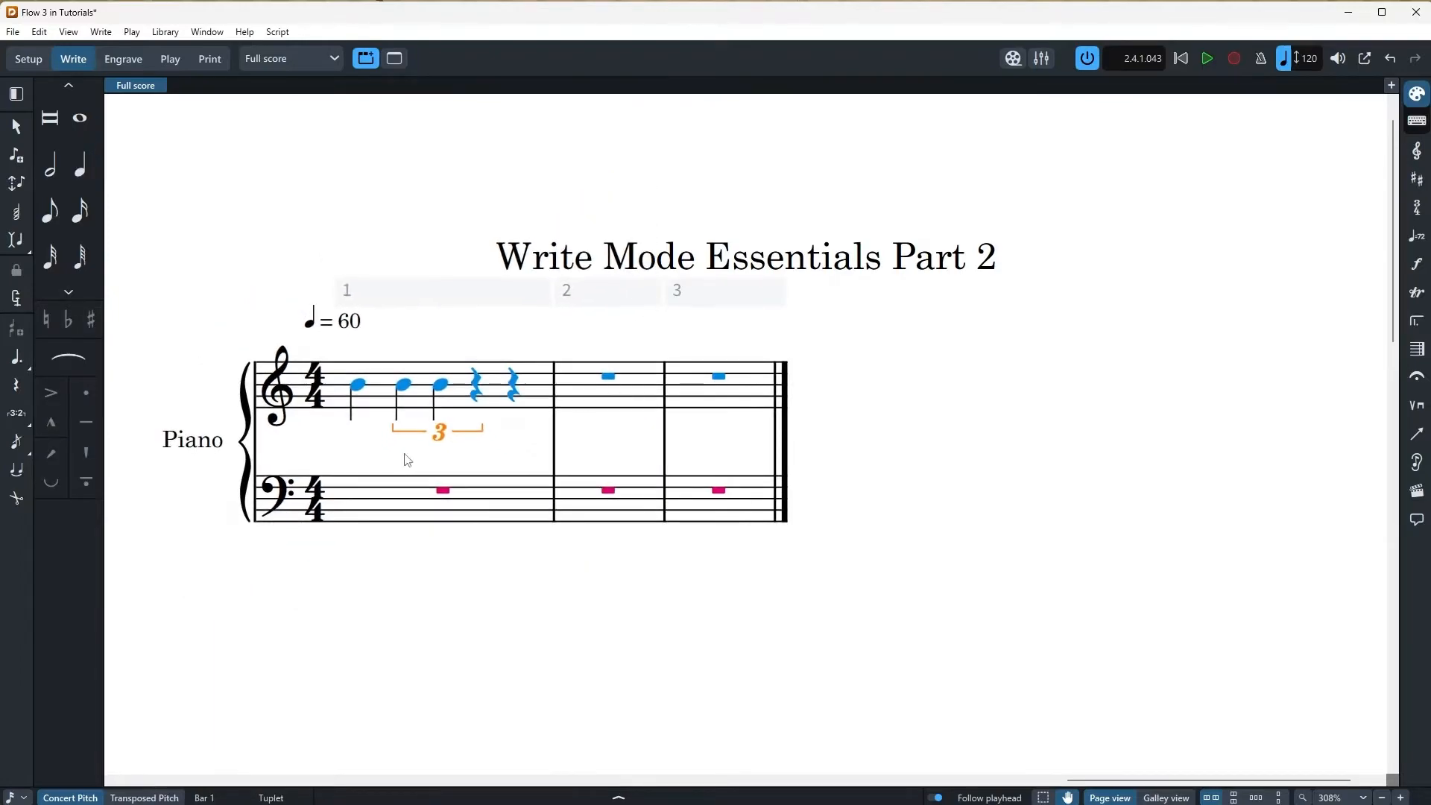
{"action": "scroll", "coordinate": [407, 460], "scroll_direction": "down", "scroll_amount": 1}
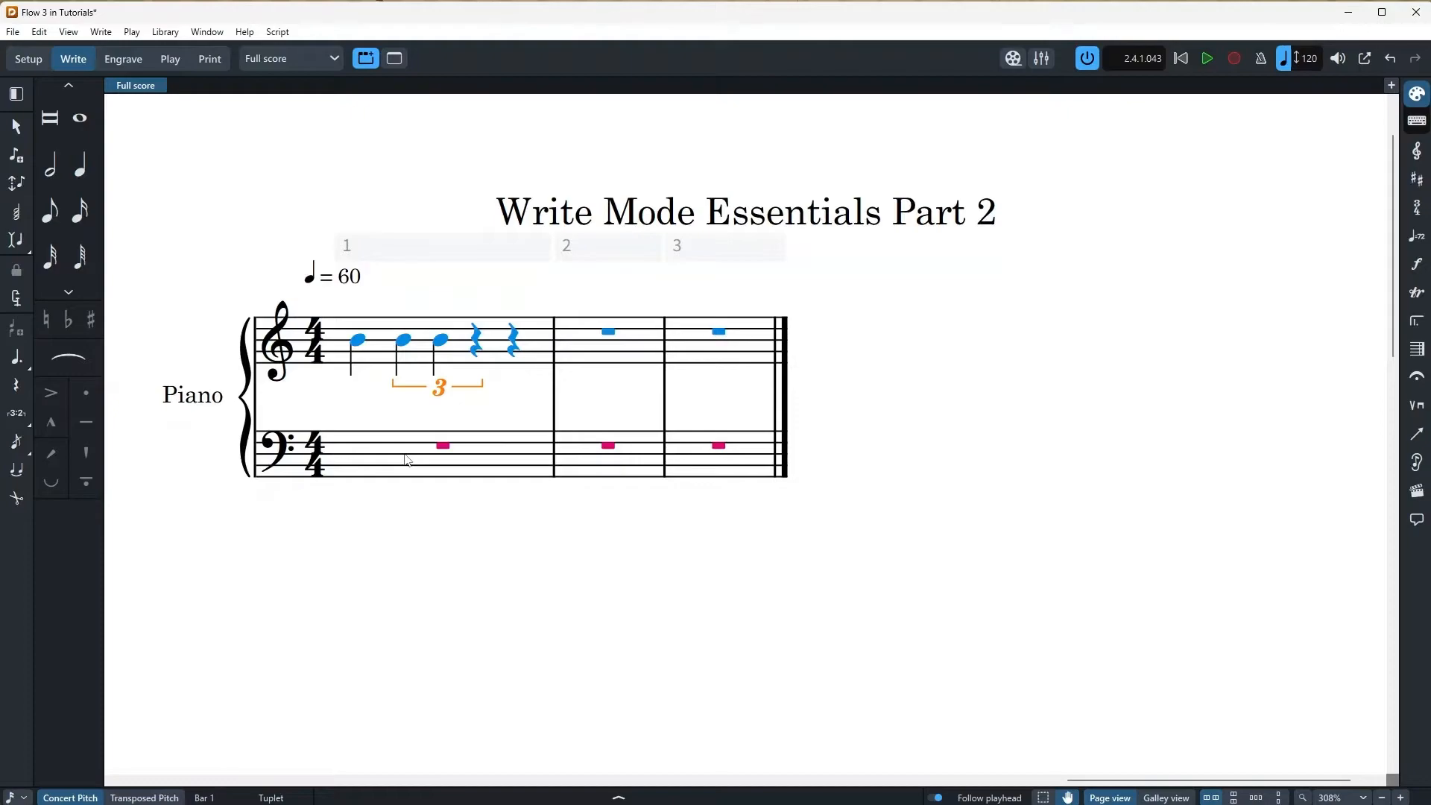
Enter eighth notes C5 and E5 at the start of bar 2
{"action": "left_click", "coordinate": [574, 342]}
{"action": "key", "text": "shift+n"}
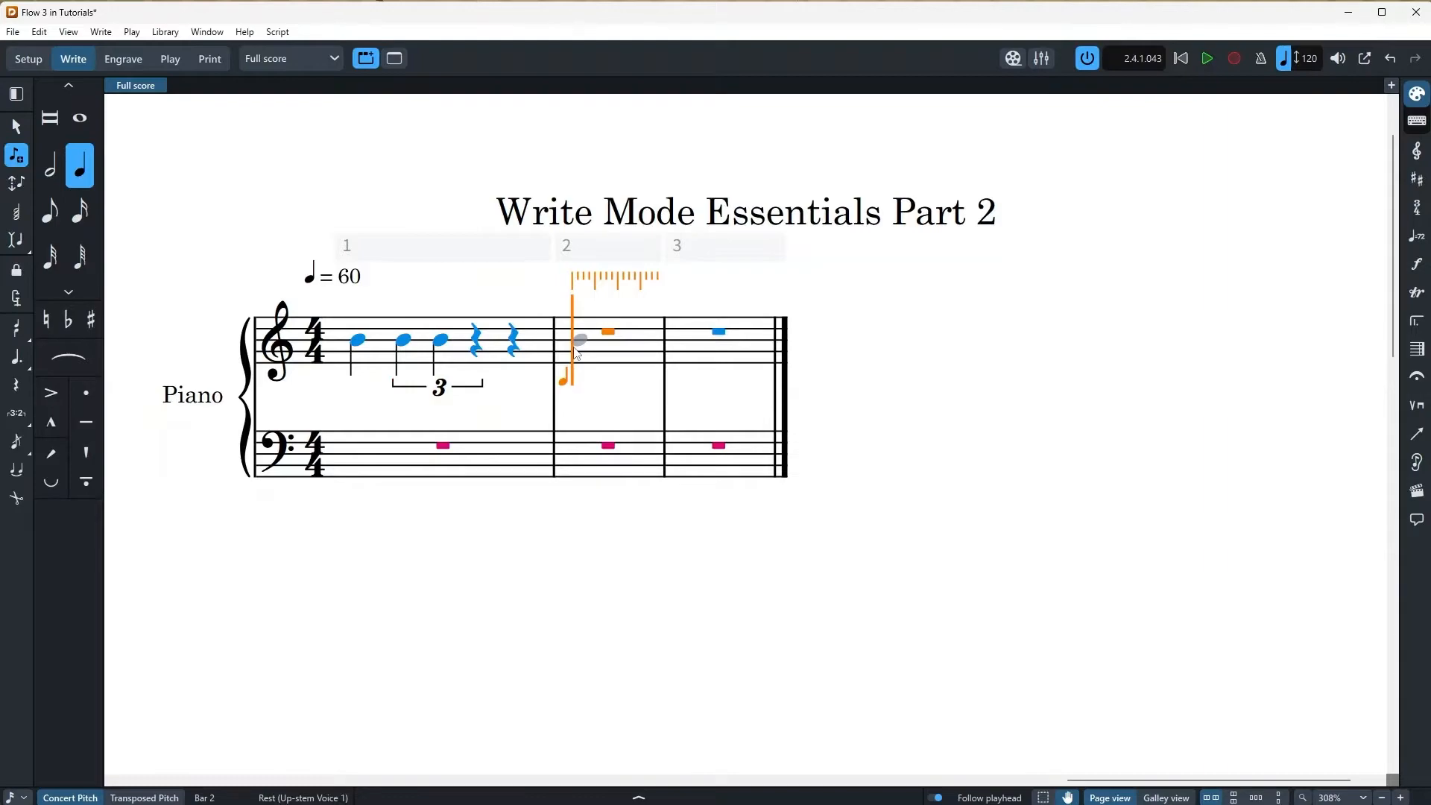
{"action": "key", "text": "5"}
{"action": "key", "text": "c"}
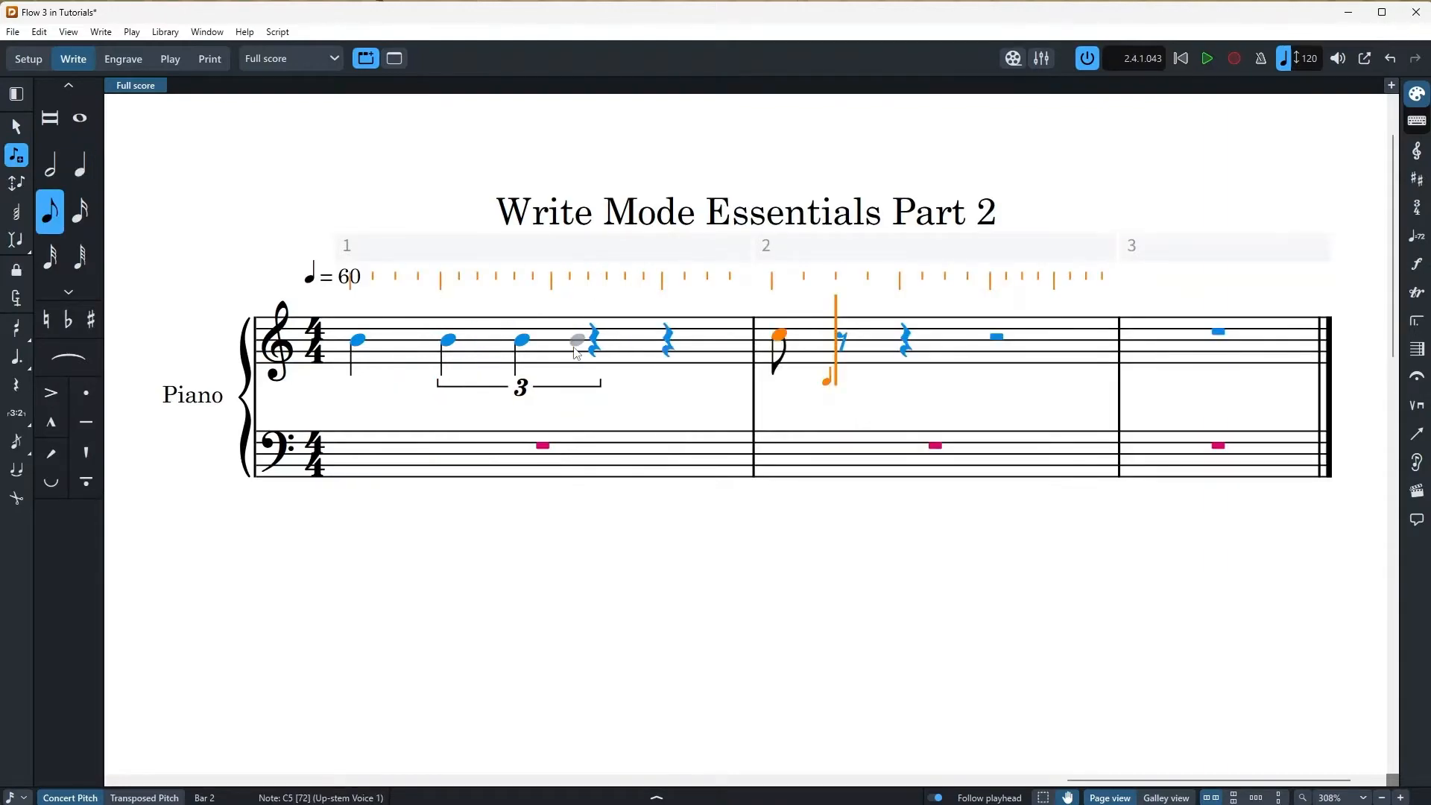
{"action": "key", "text": "e"}
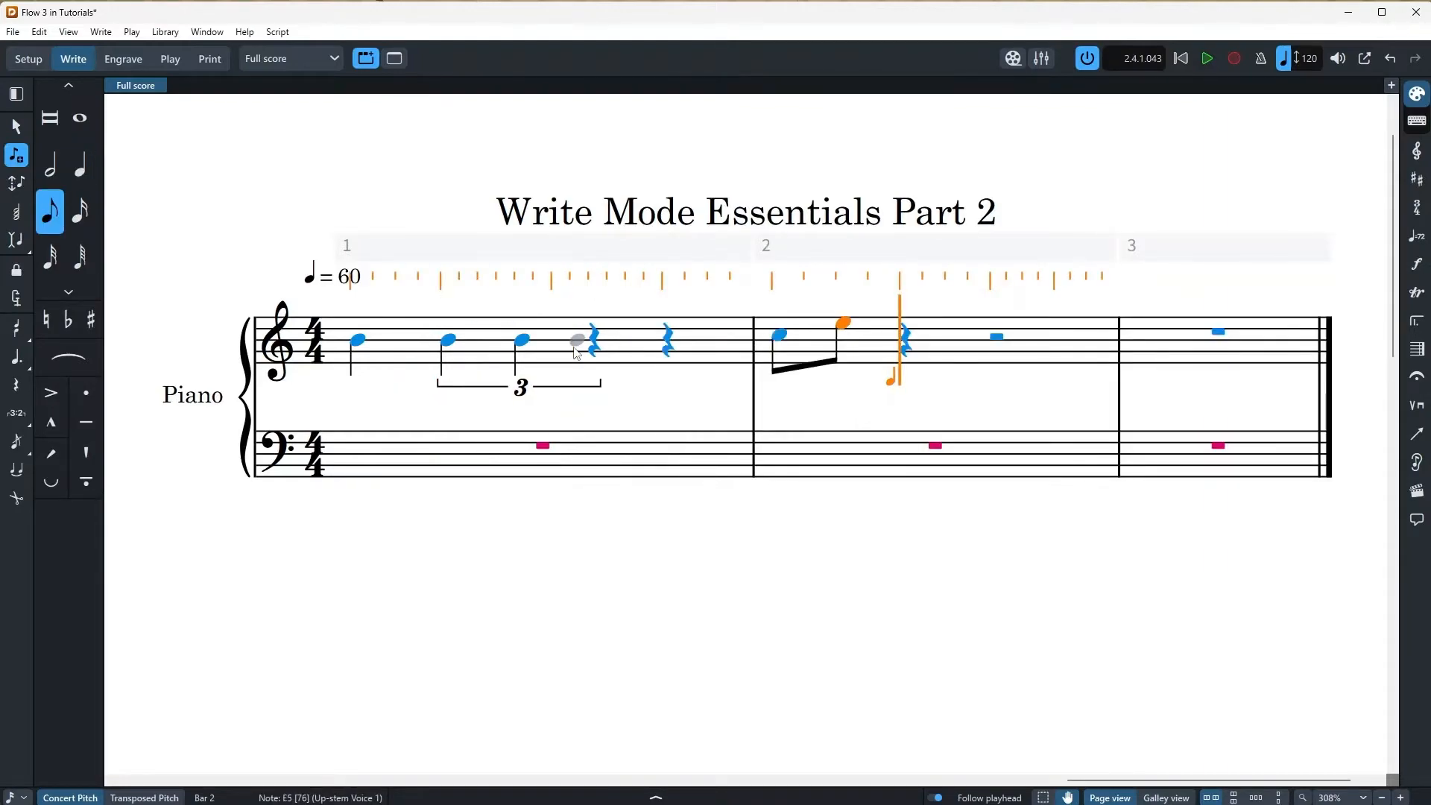
Add a 3:2 eighth-note triplet of B4, E5, B4 after them
{"action": "key", "text": "semicolon"}
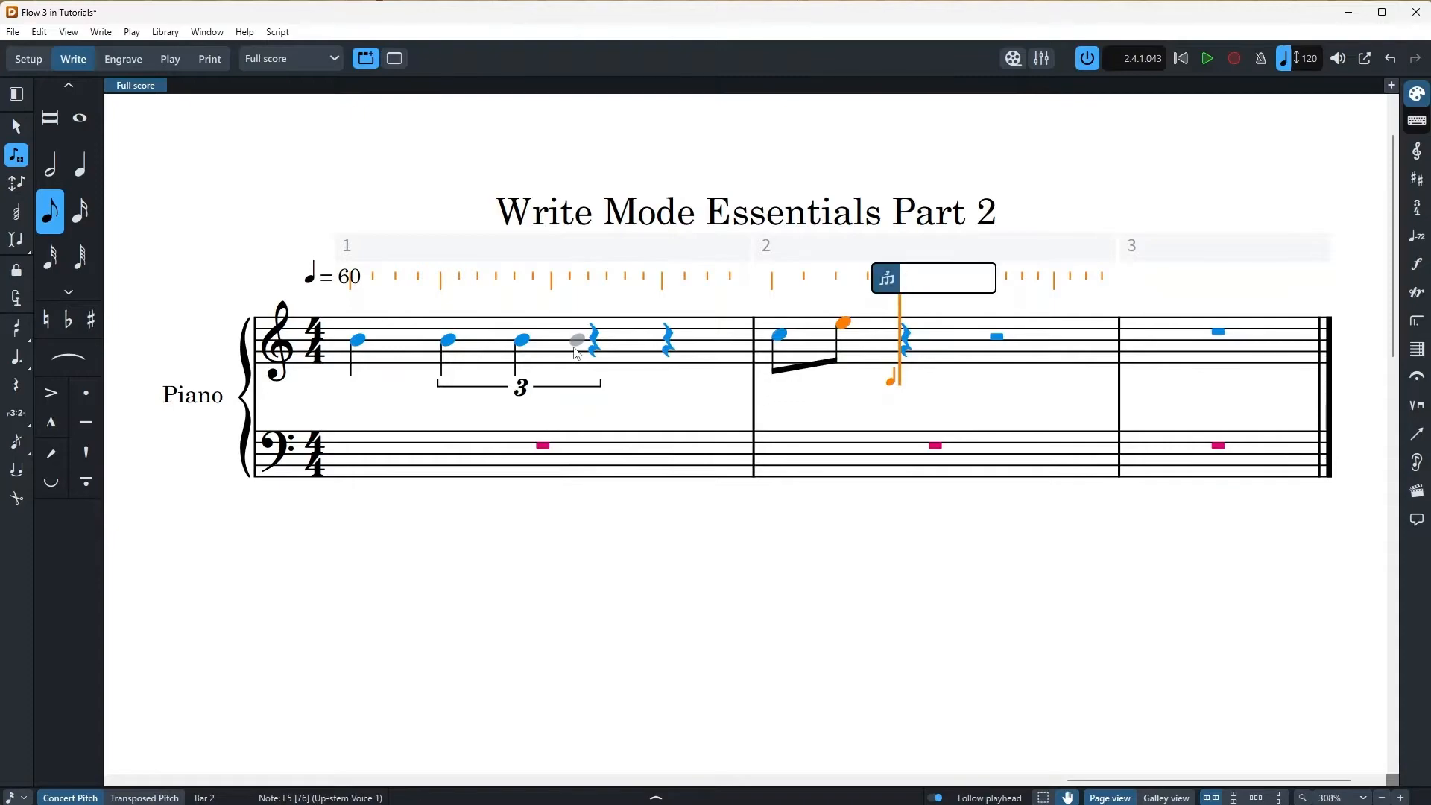
{"action": "type", "text": "3:2"}
{"action": "key", "text": "Return"}
{"action": "type", "text": "beb"}
{"action": "key", "text": "Escape"}
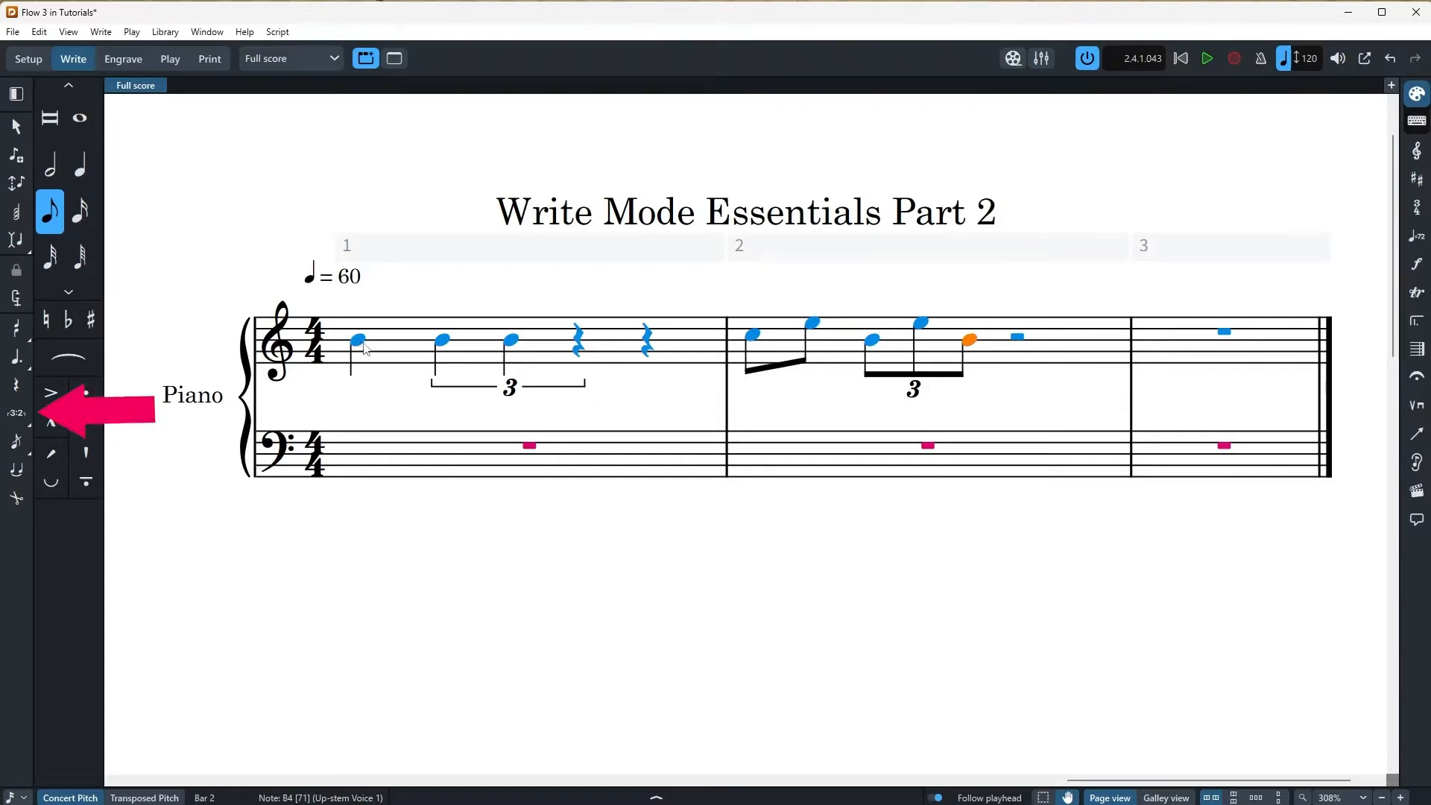
Group bar 2's opening C5 and E5 into a 3:2 triplet completed by an eighth rest
{"action": "left_click", "coordinate": [754, 337]}
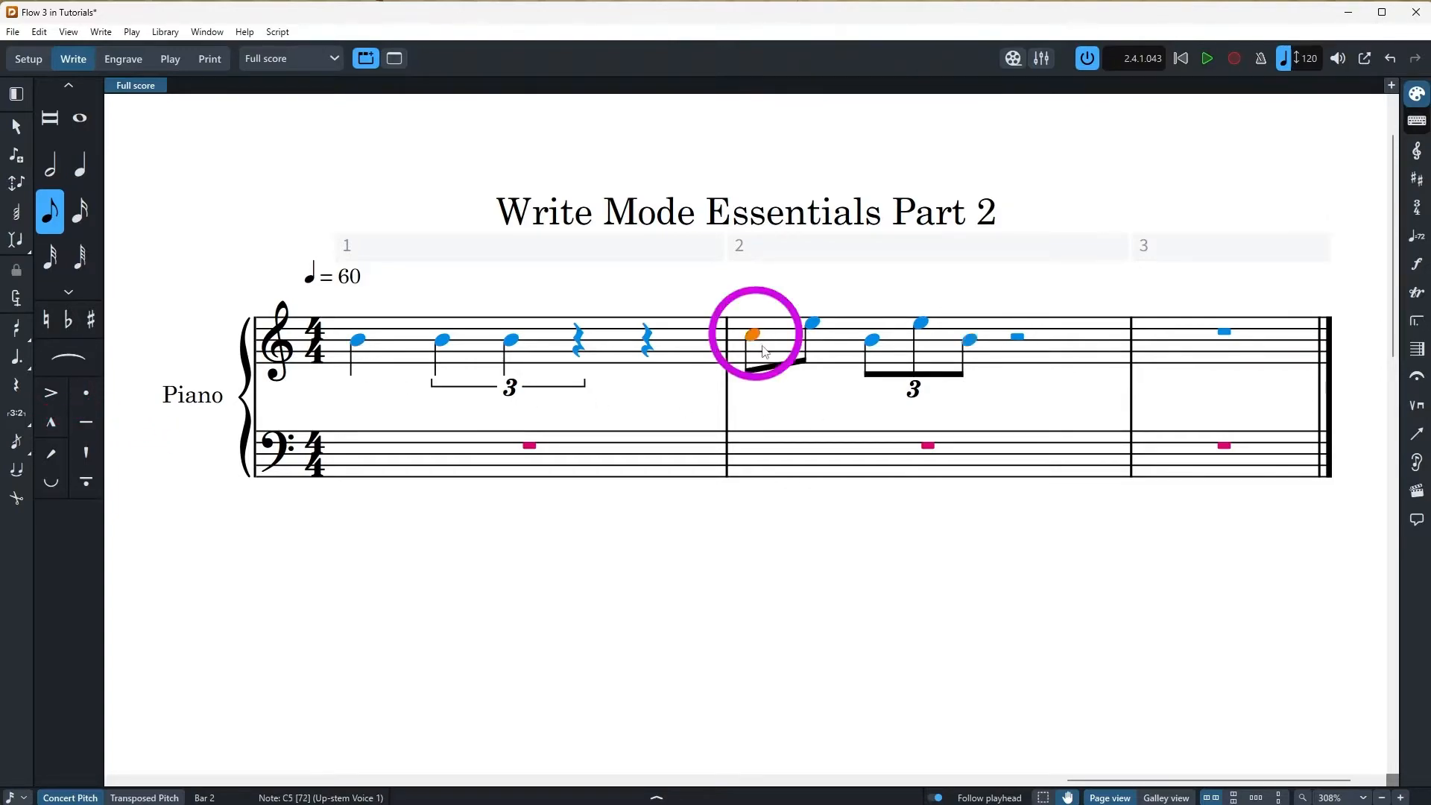
{"action": "left_click", "coordinate": [17, 415]}
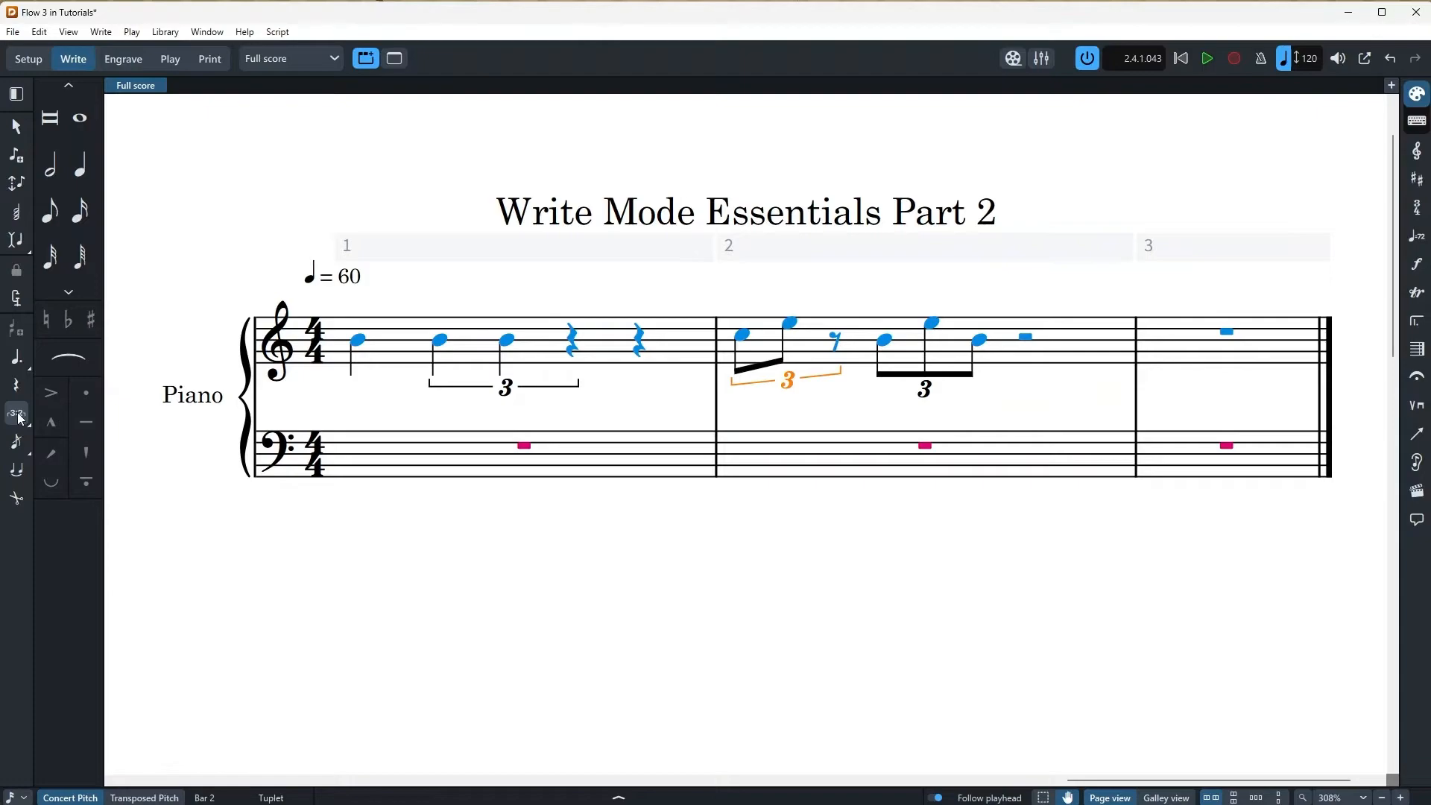
{"action": "left_click", "coordinate": [19, 416]}
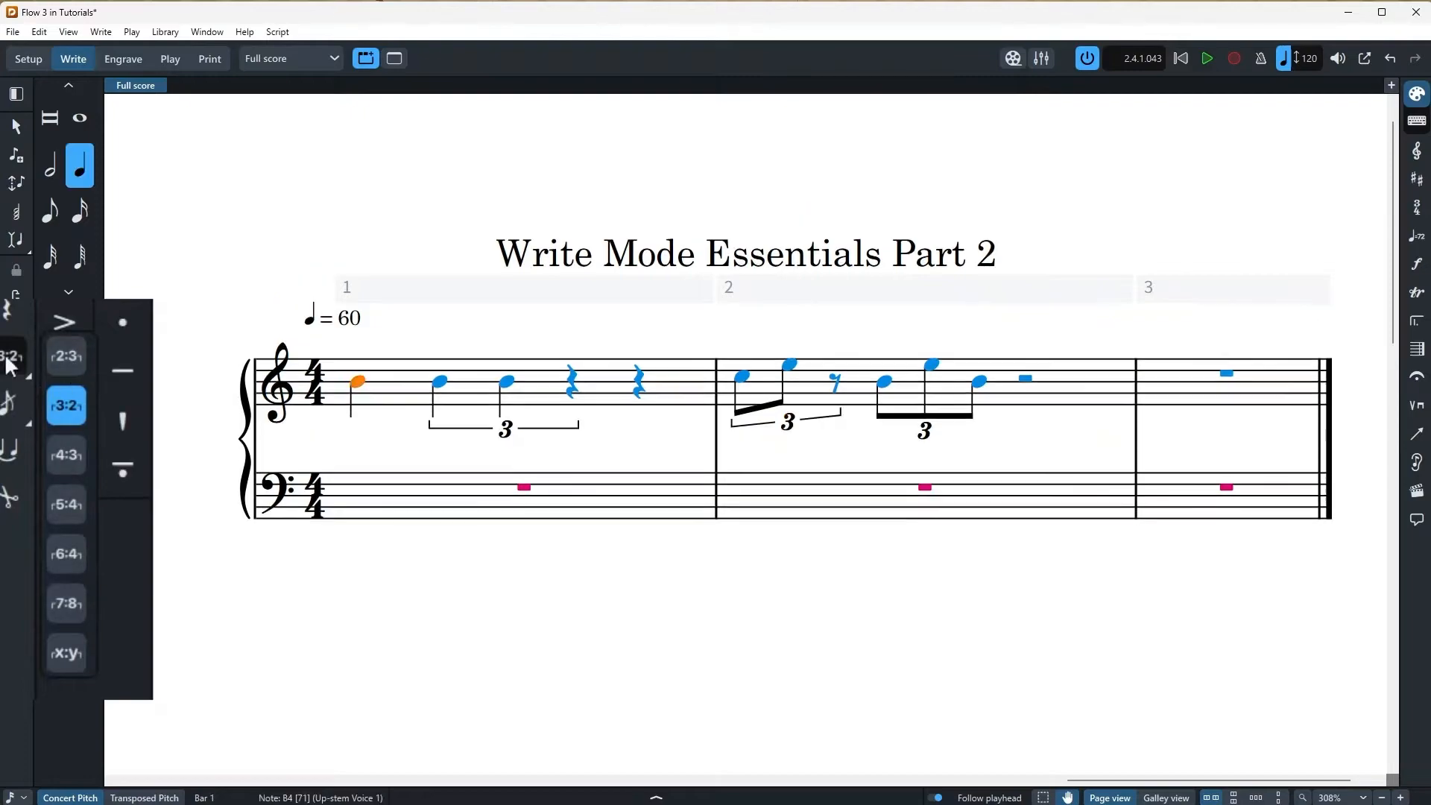
{"action": "left_click", "coordinate": [68, 650]}
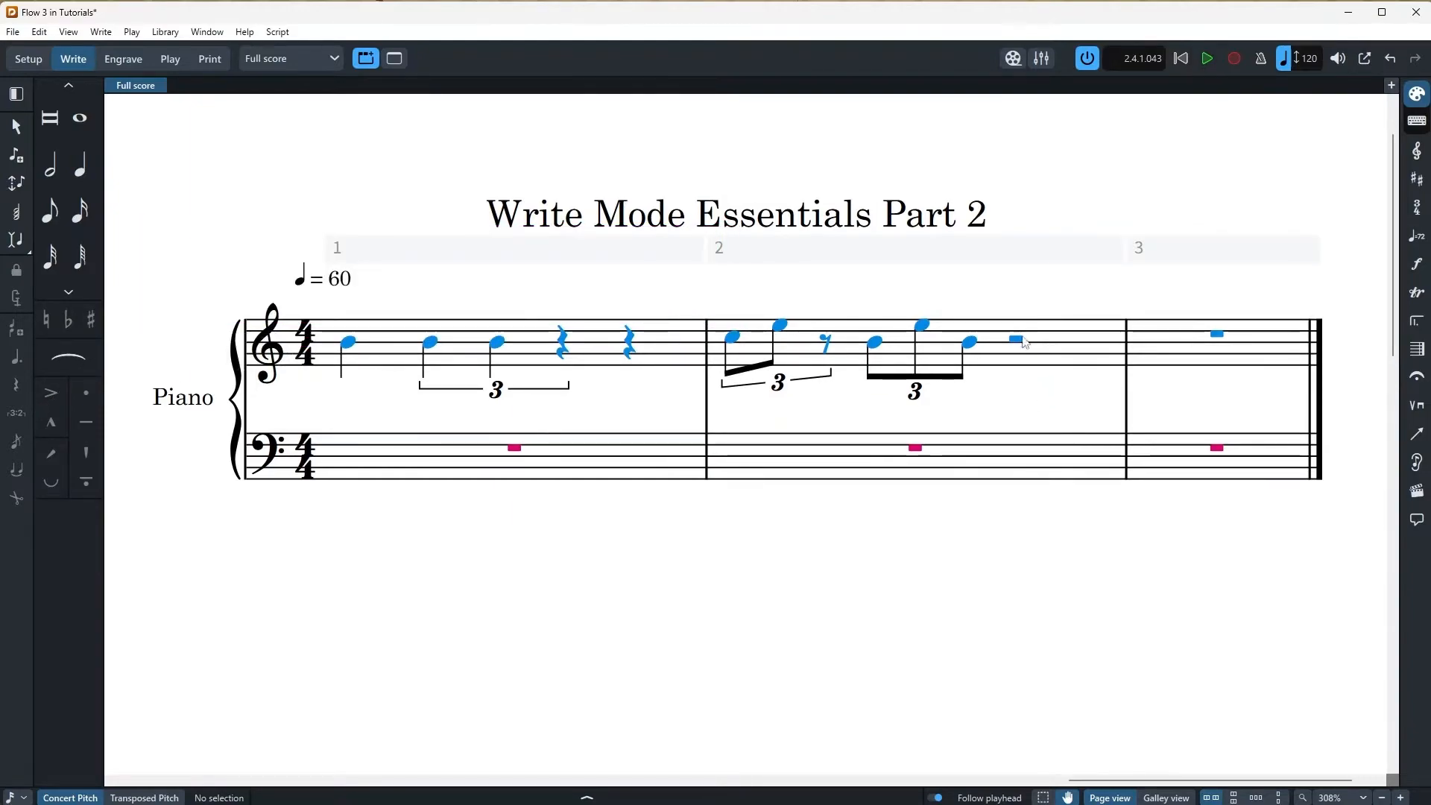
Add a 3:2 eighth-note triplet of rests after the B4–E5–B4 triplet in bar 2
{"action": "double_click", "coordinate": [1017, 339]}
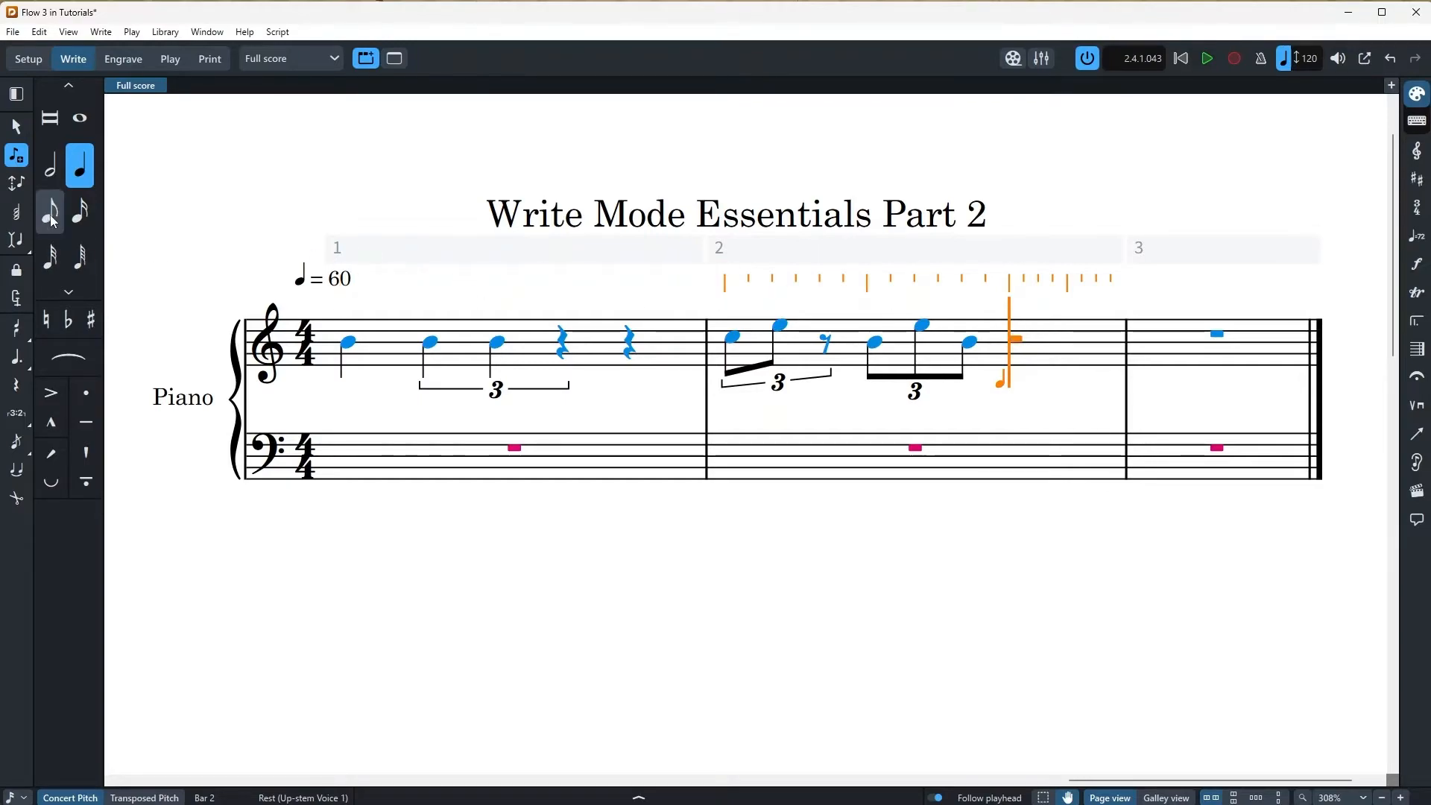
{"action": "key", "text": "3"}
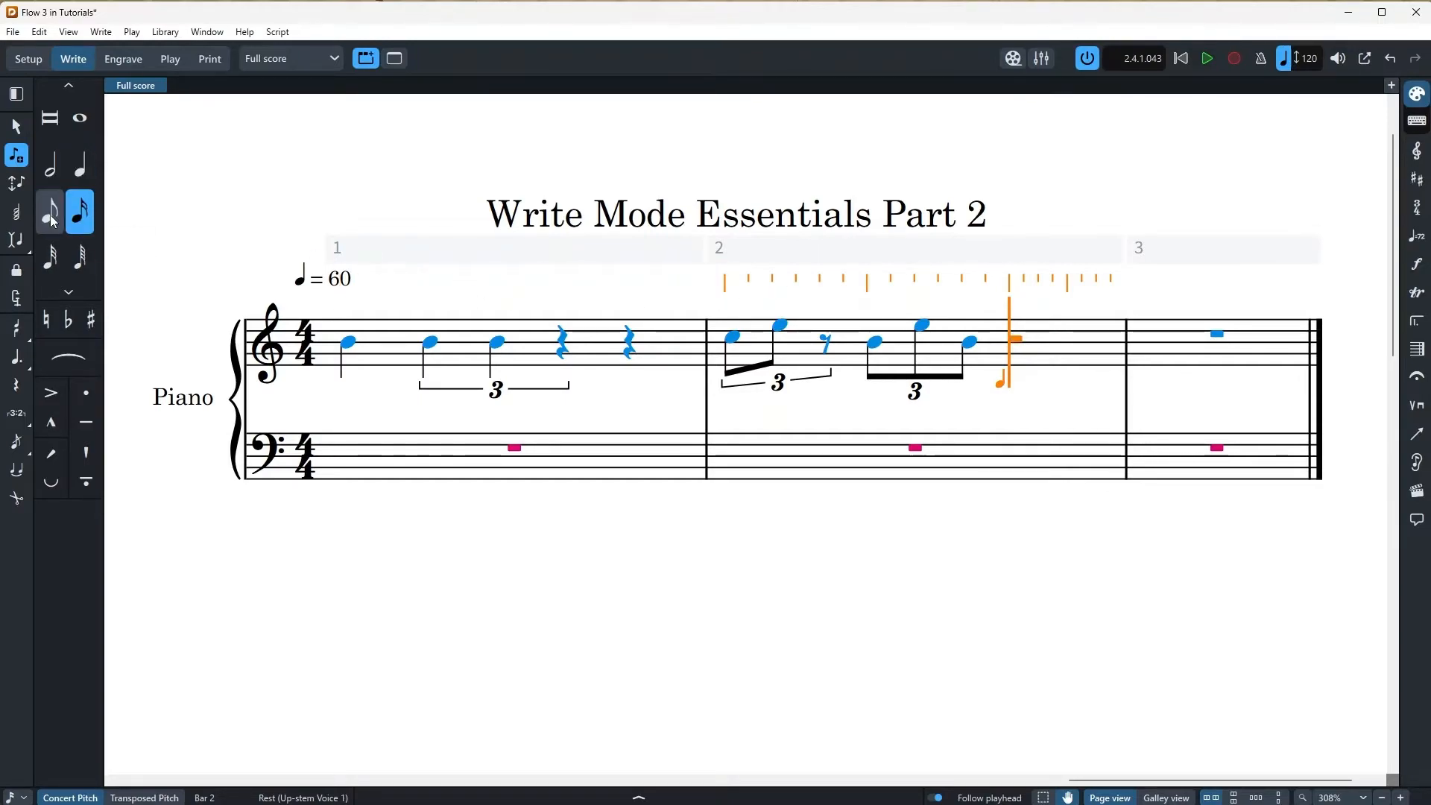
{"action": "left_click", "coordinate": [51, 216]}
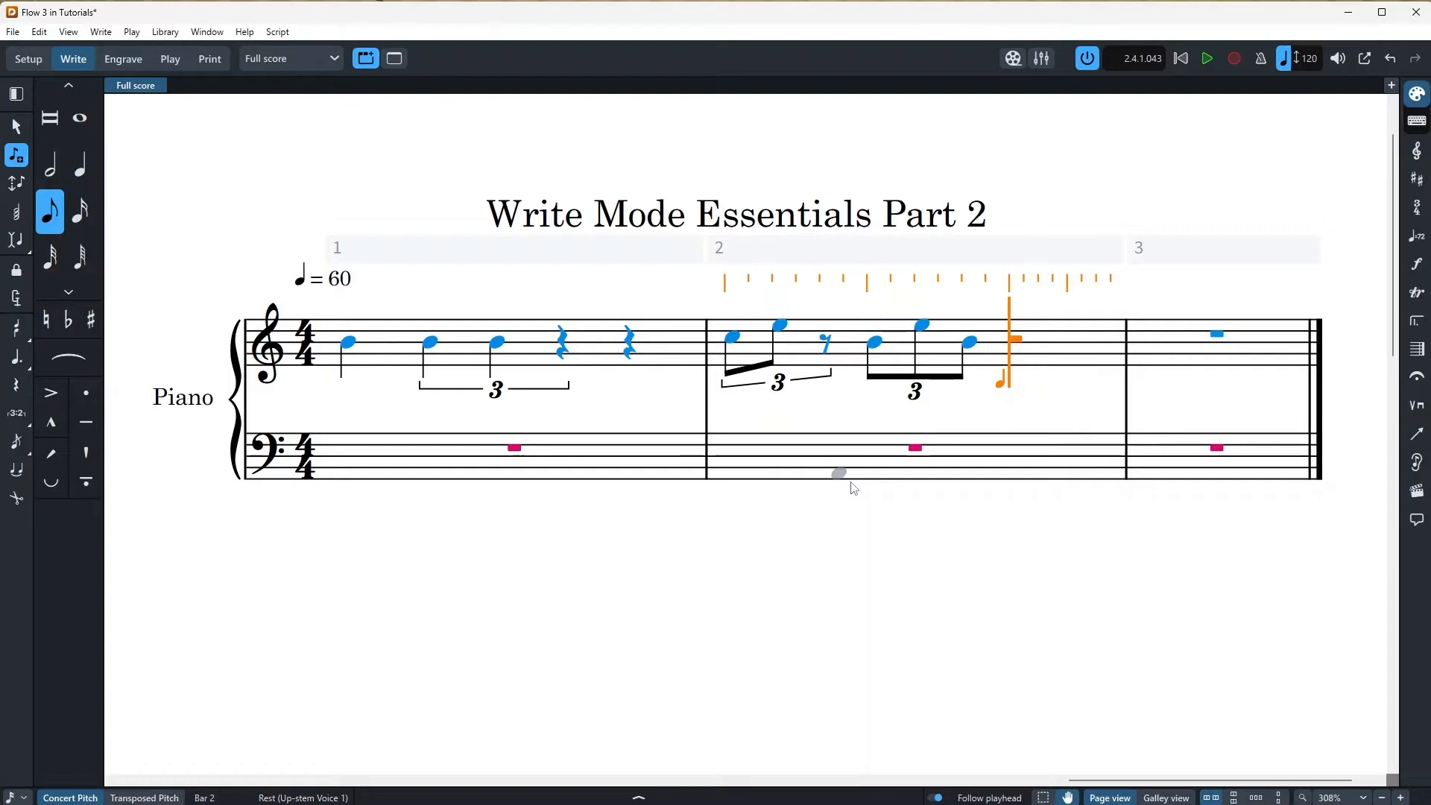
{"action": "key", "text": "shift+t"}
{"action": "type", "text": "3"}
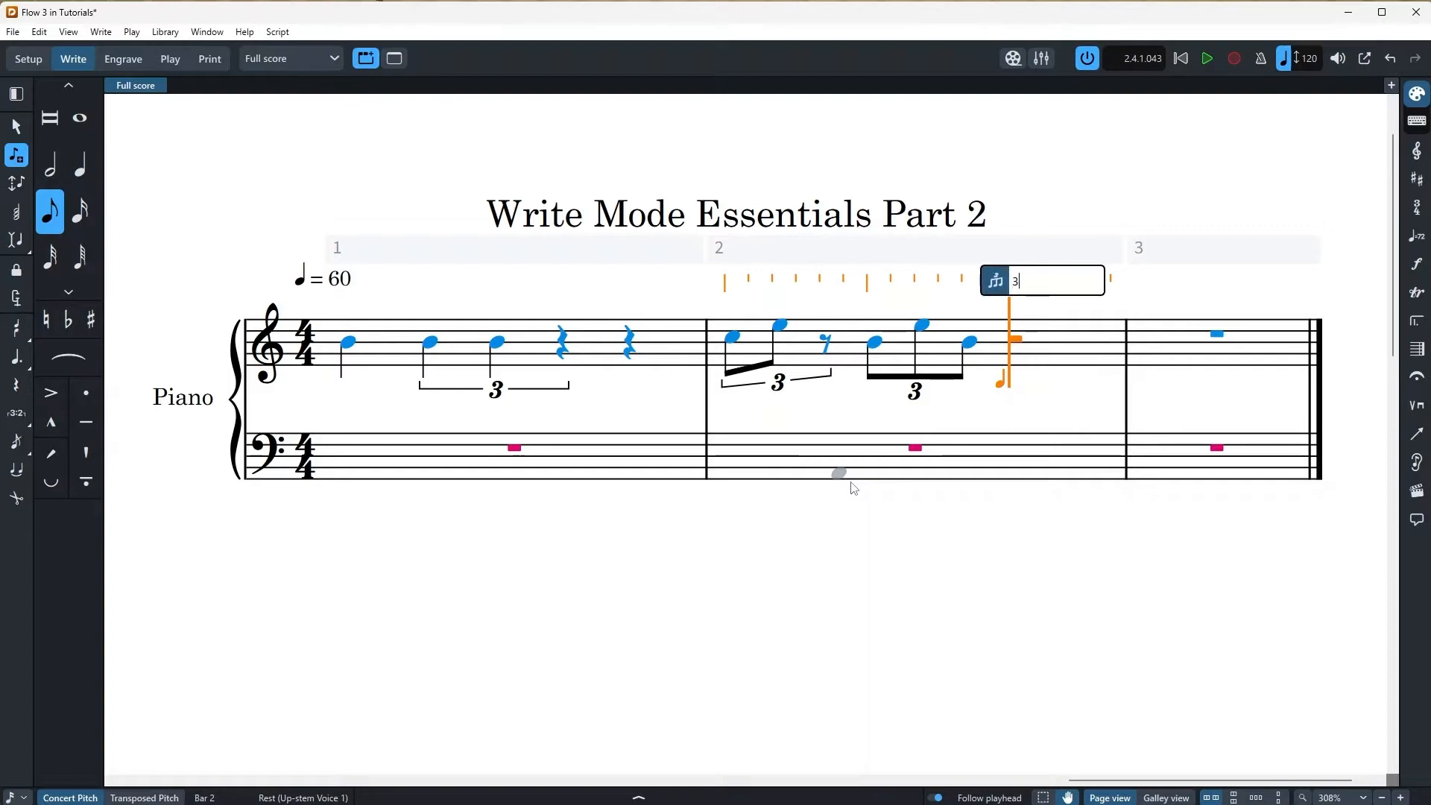
{"action": "type", "text": ":2"}
{"action": "key", "text": "Return"}
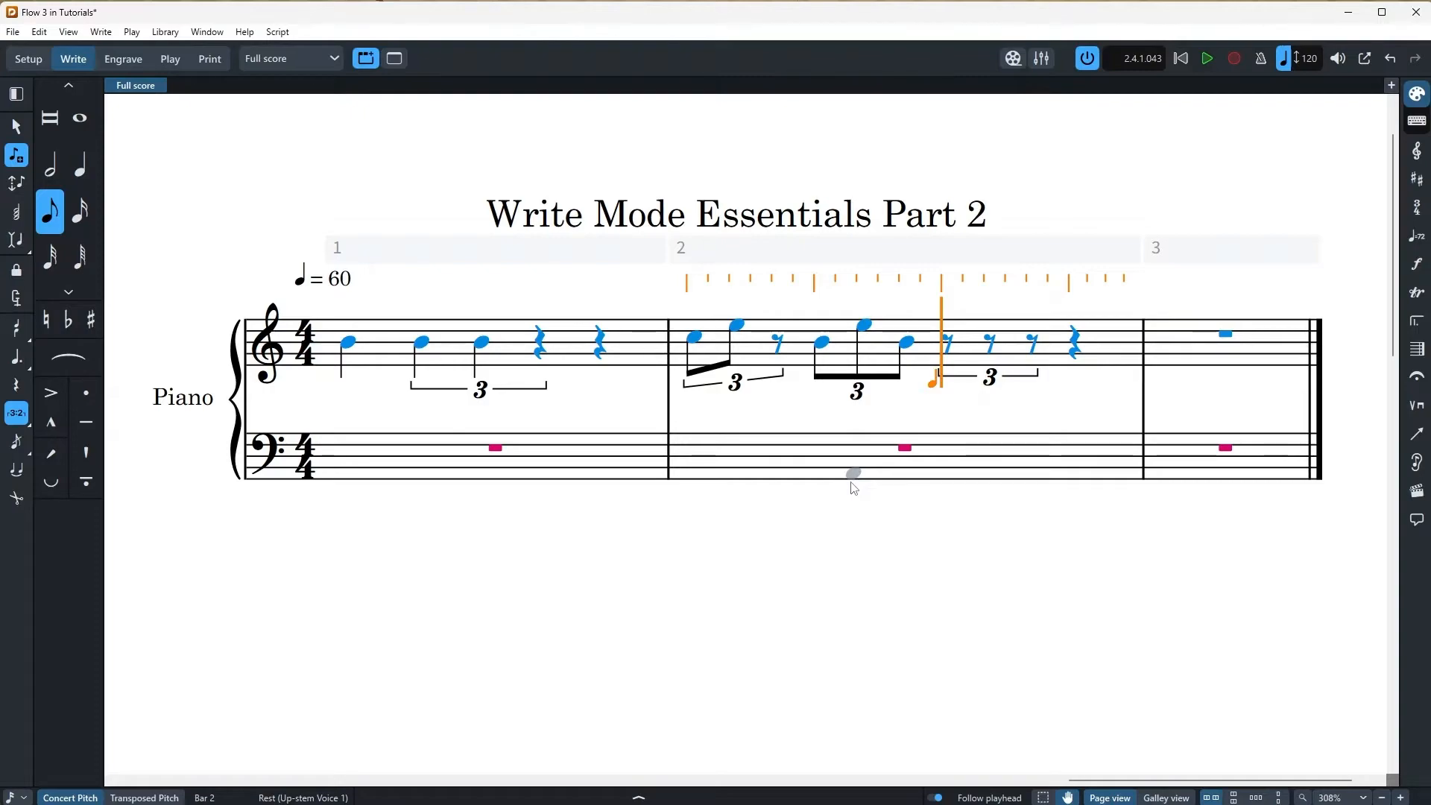
{"action": "key", "text": "Escape"}
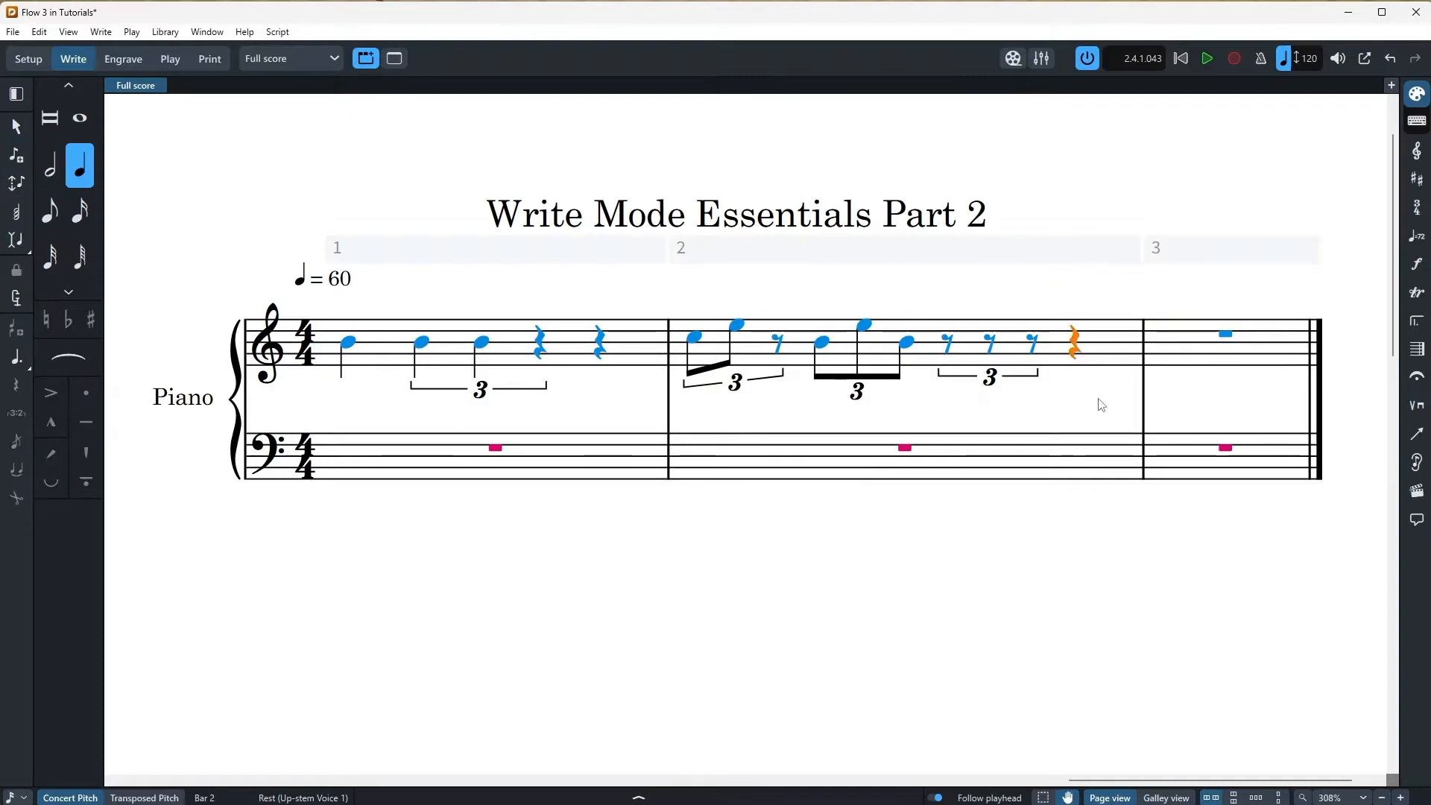
Enter a 5:4 quintuplet of repeated sixteenth-note A4s on bar 1's last beat
{"action": "left_click", "coordinate": [602, 348]}
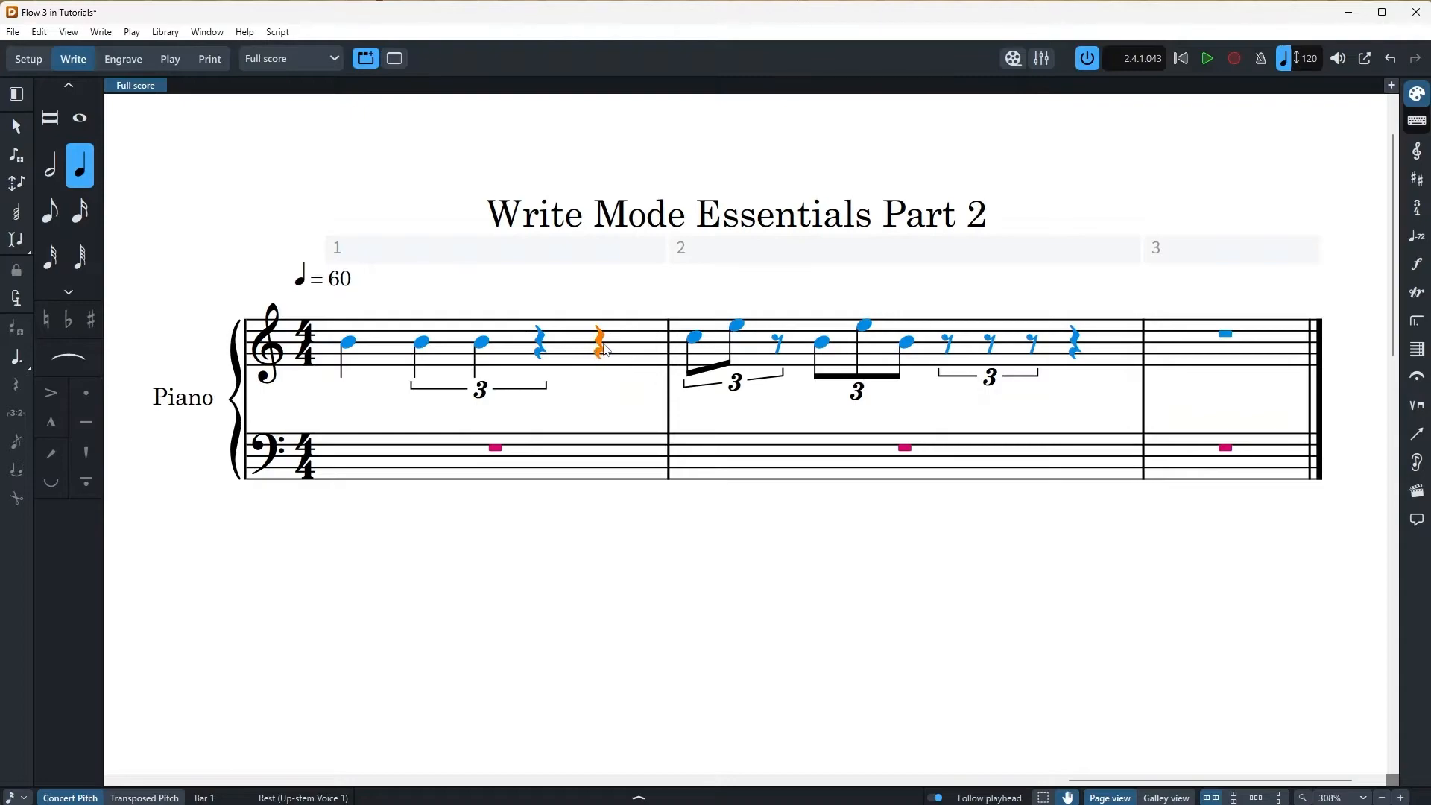
{"action": "key", "text": "Return"}
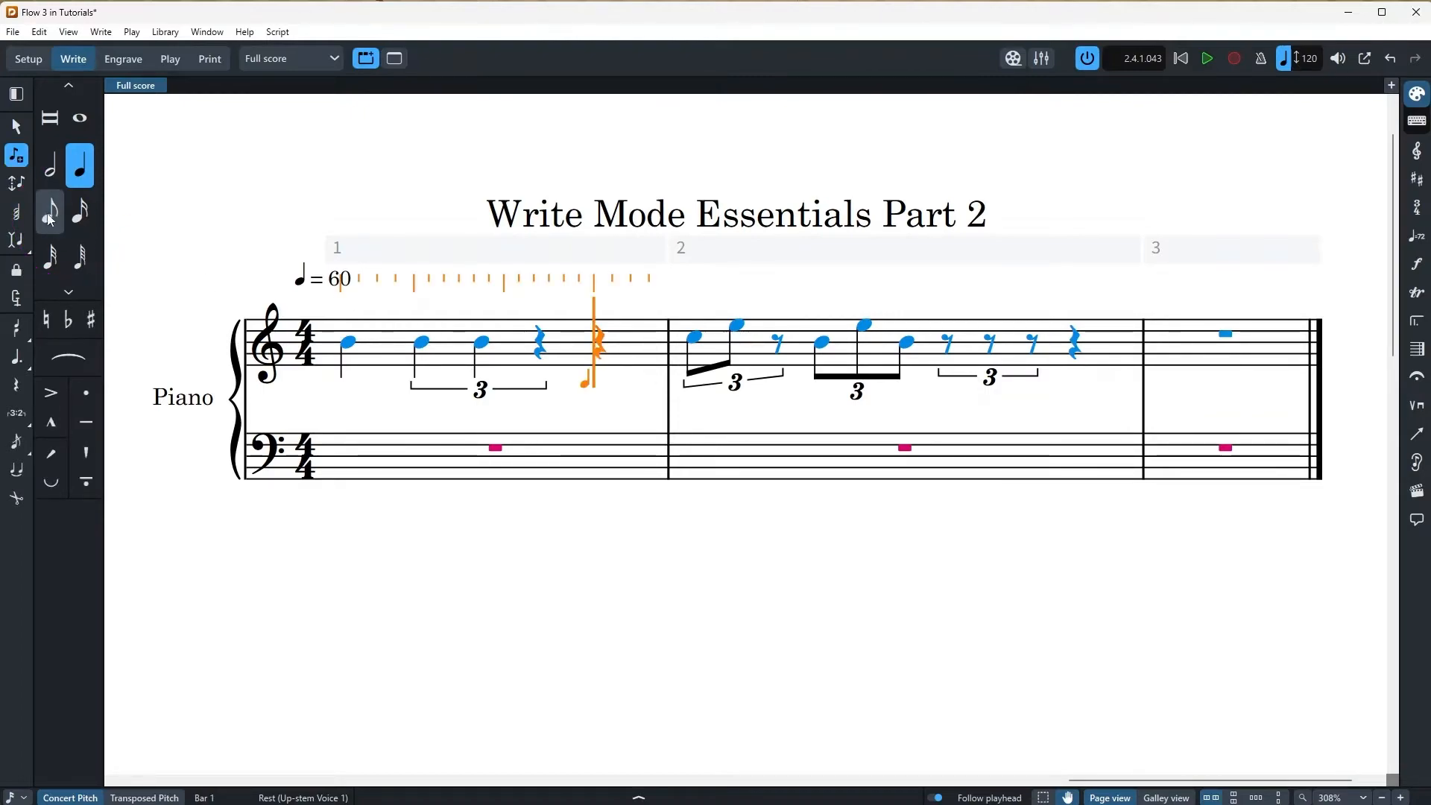
{"action": "left_click", "coordinate": [79, 212]}
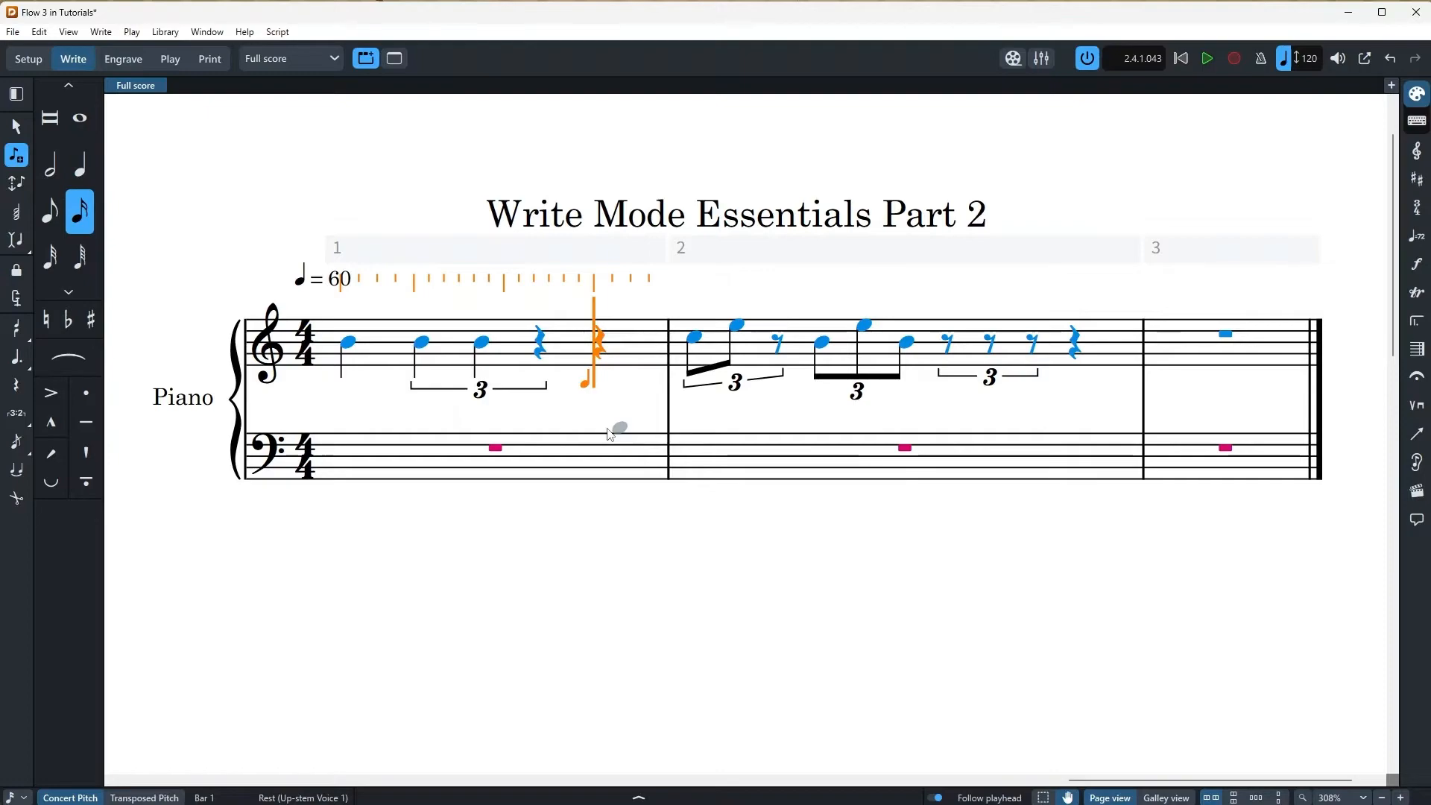
{"action": "key", "text": "shift+t"}
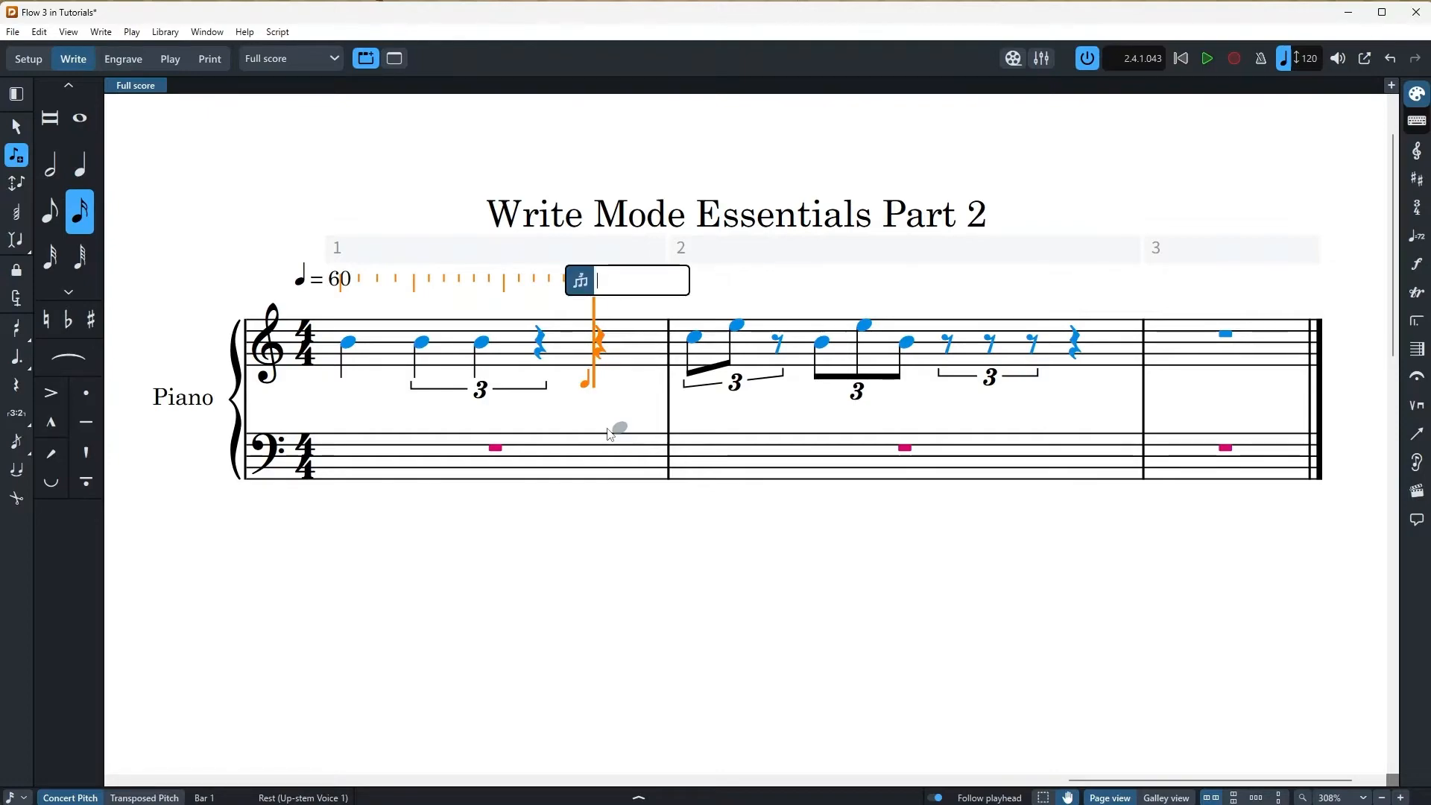
{"action": "type", "text": "5:4"}
{"action": "key", "text": "Return"}
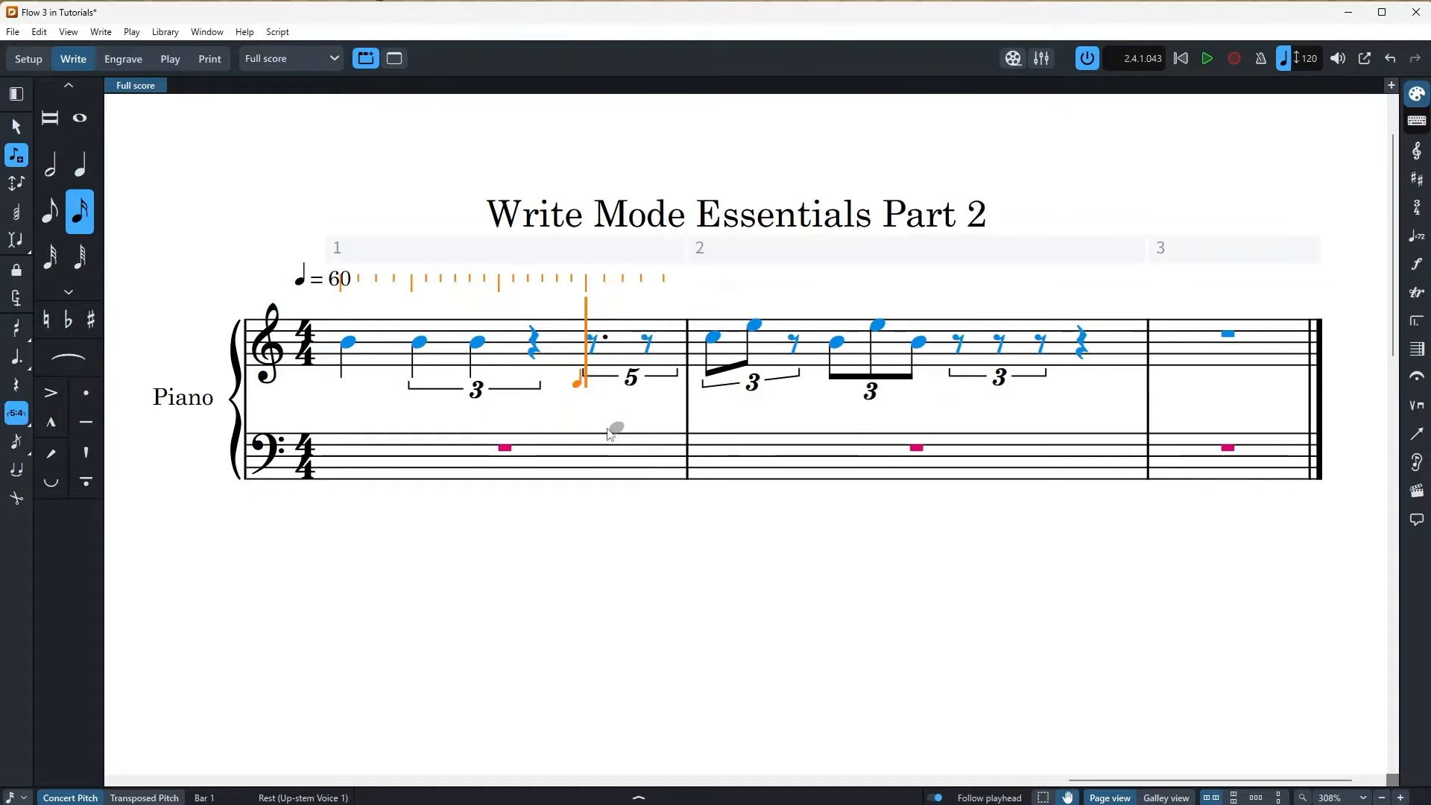
{"action": "left_click", "coordinate": [597, 357]}
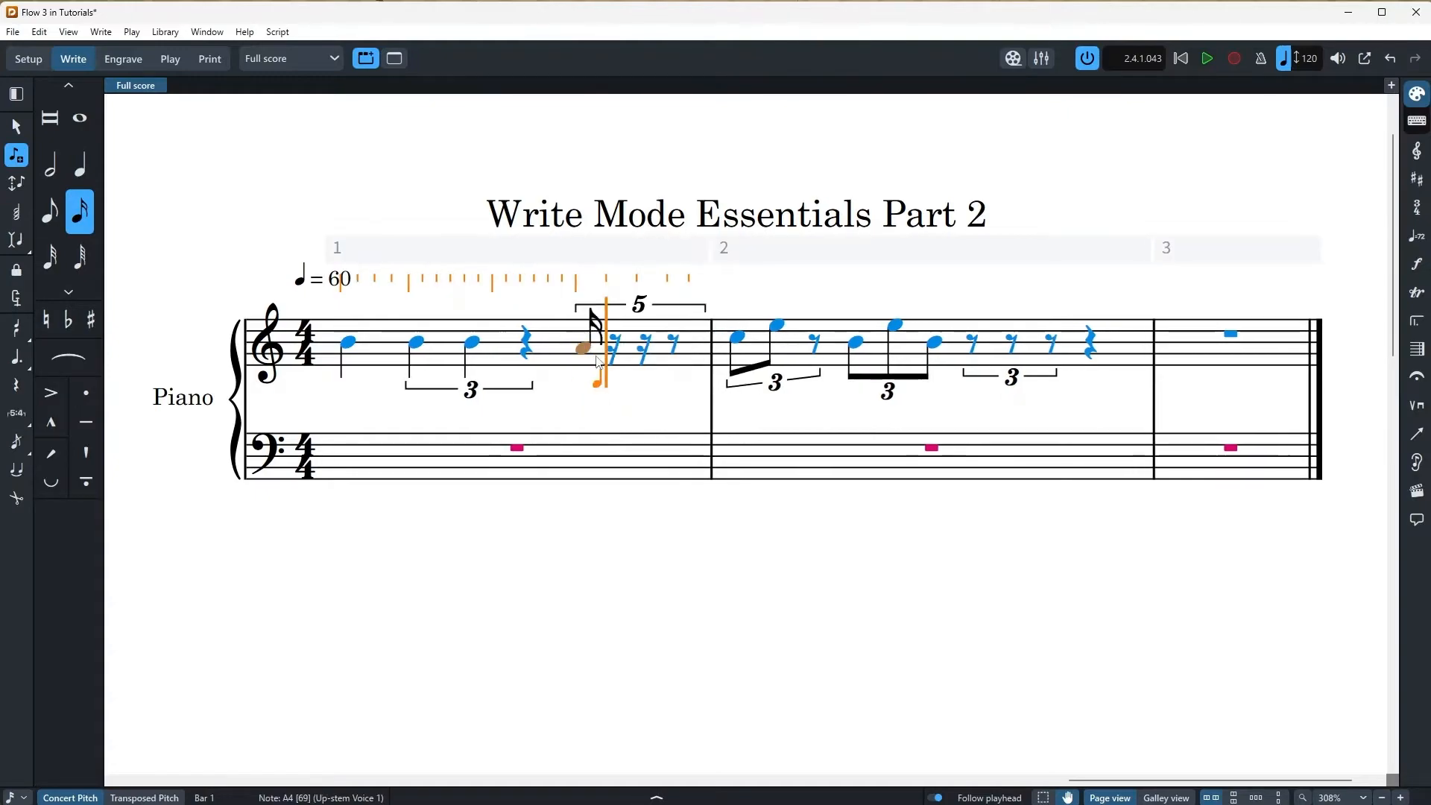
{"action": "key", "text": "Escape"}
{"action": "key", "text": "r"}
{"action": "key", "text": "r"}
{"action": "key", "text": "r"}
{"action": "key", "text": "r"}
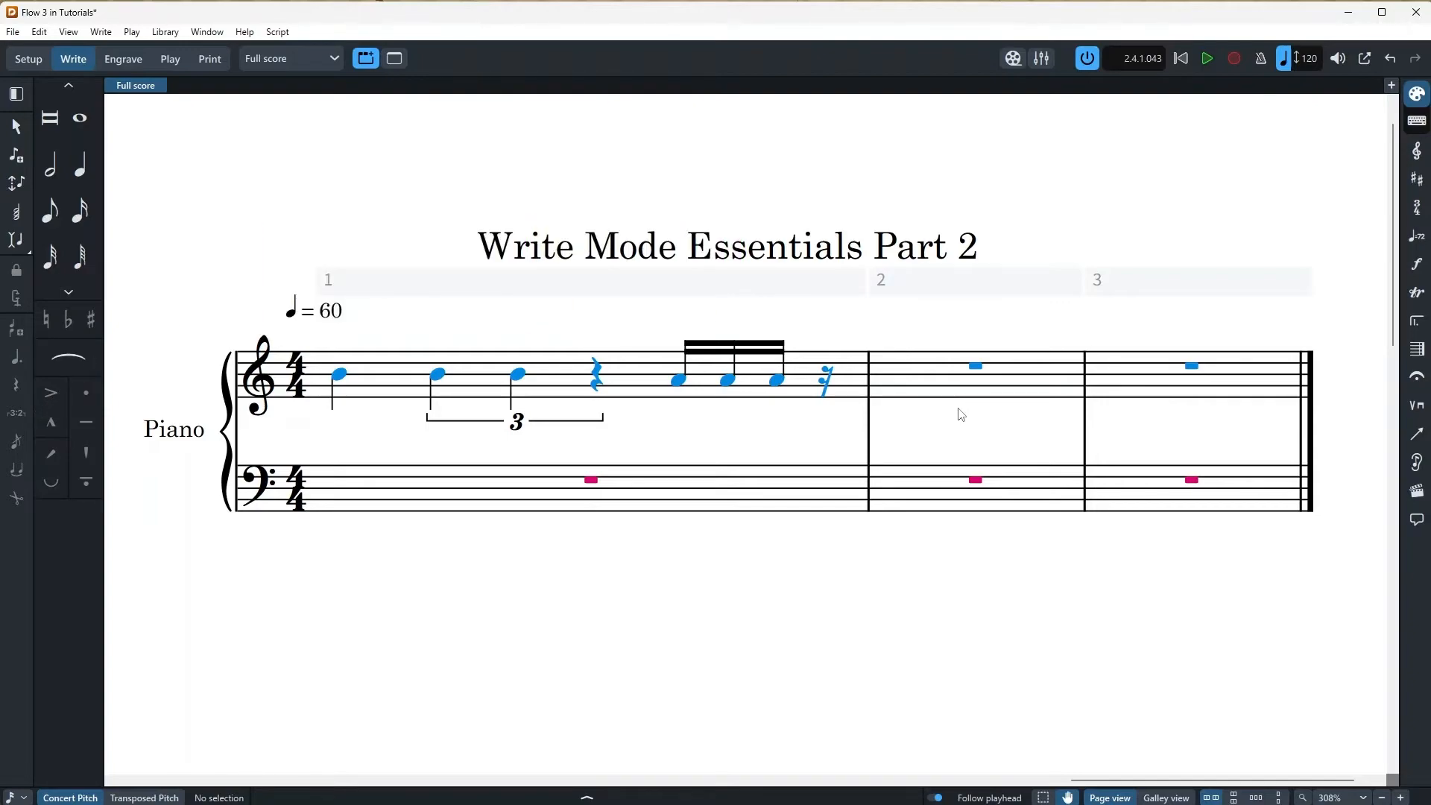
Start a quarter-note 3:2 triplet at the rest in bar 2
{"action": "left_click", "coordinate": [888, 381]}
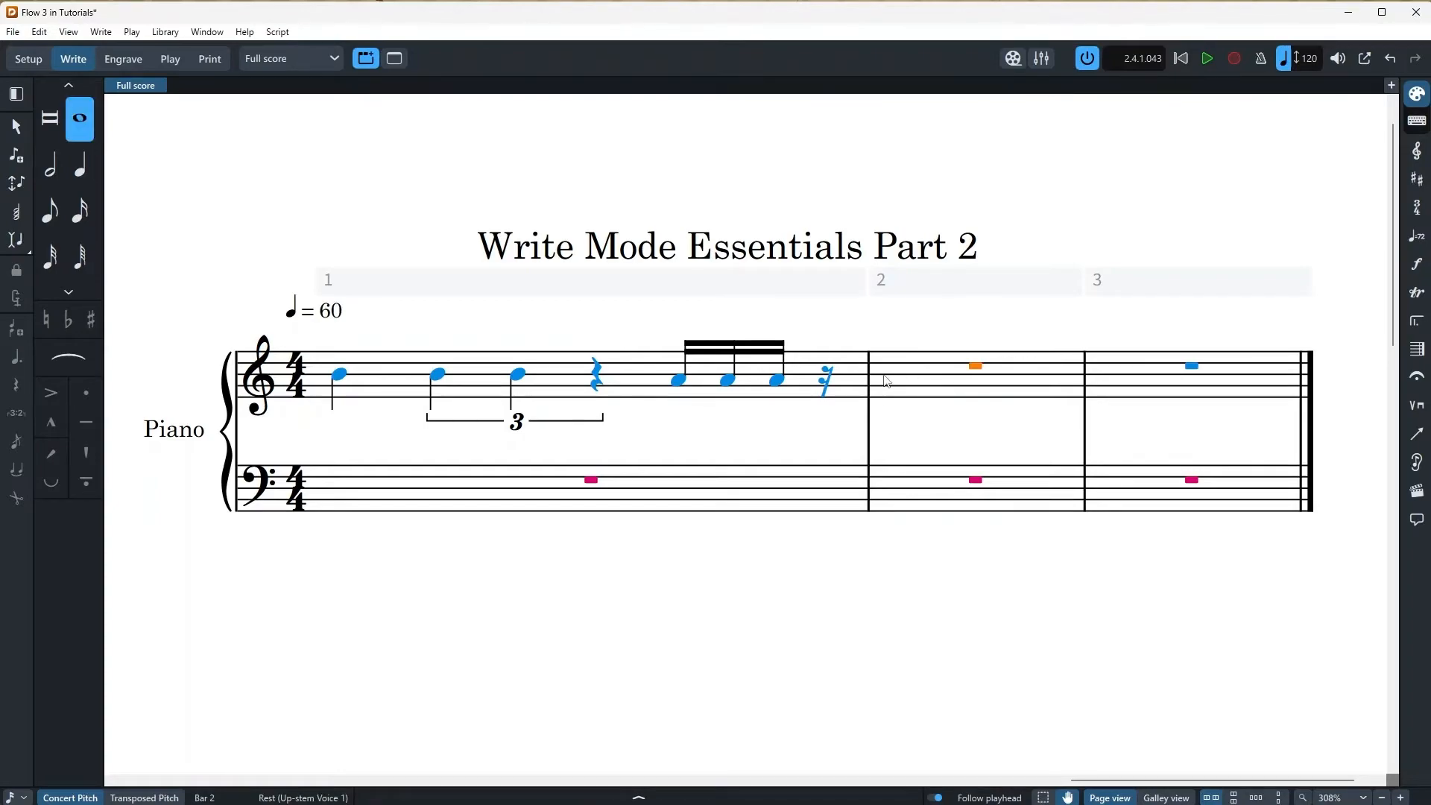
{"action": "key", "text": "shift+n"}
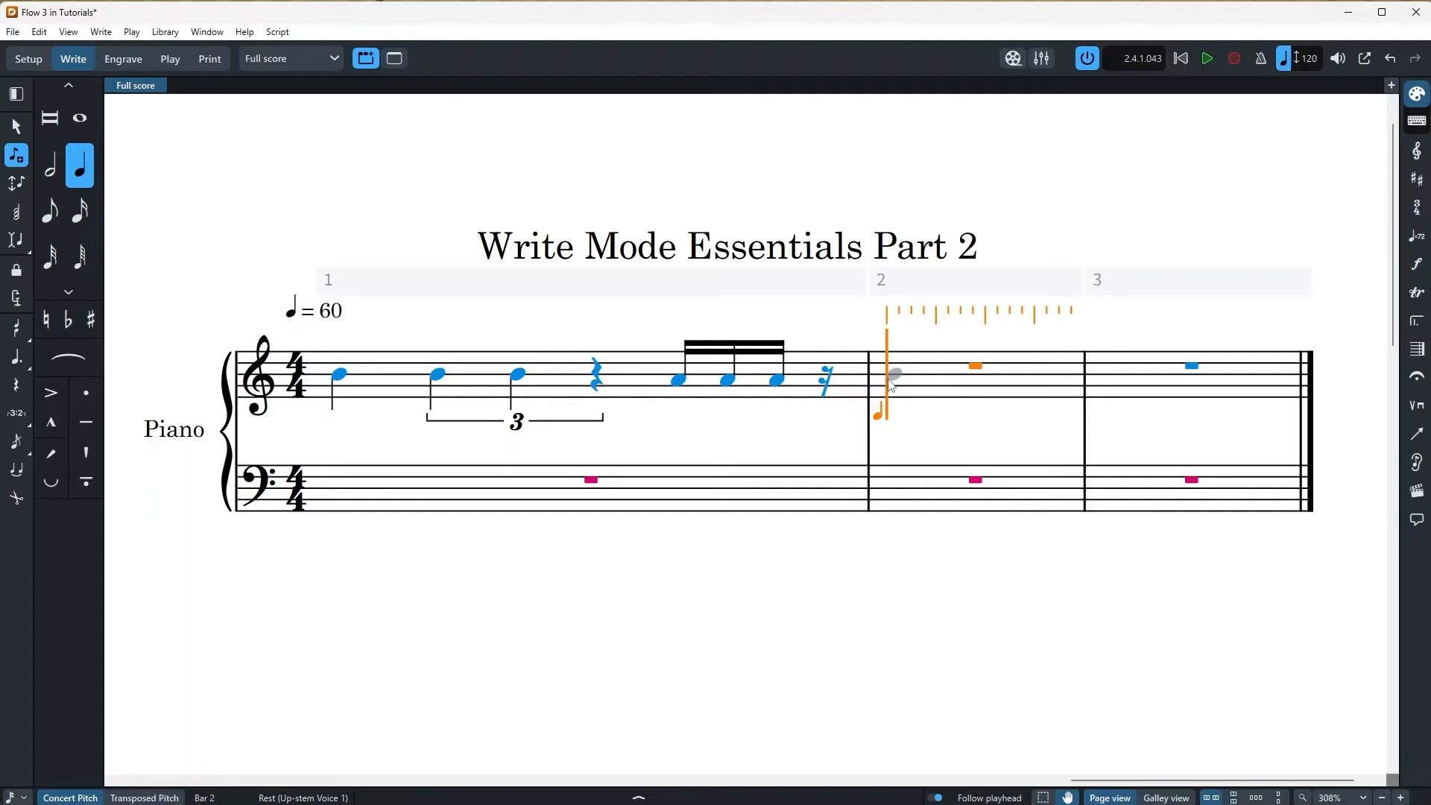
{"action": "key", "text": "semicolon"}
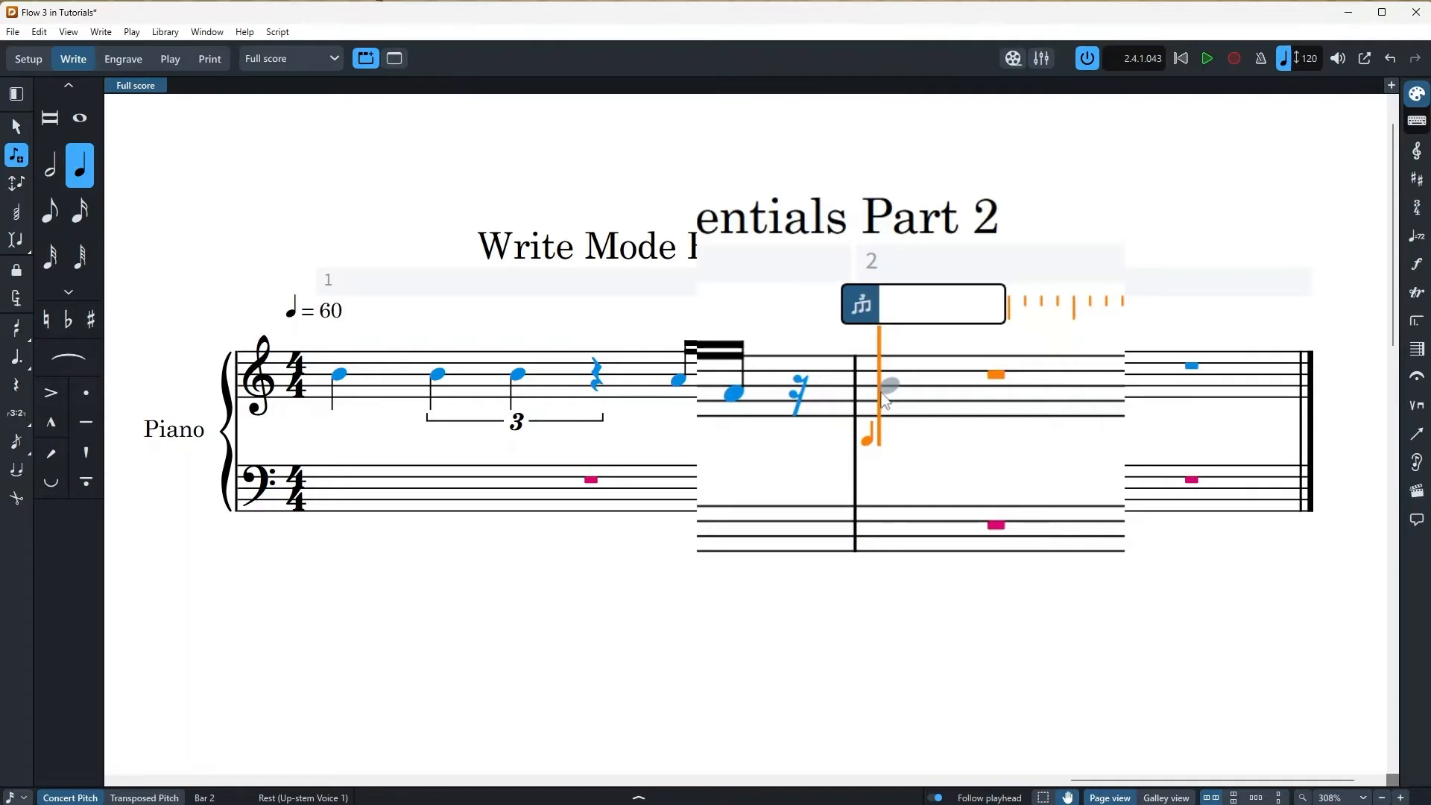
{"action": "type", "text": "3:2q"}
{"action": "key", "text": "Return"}
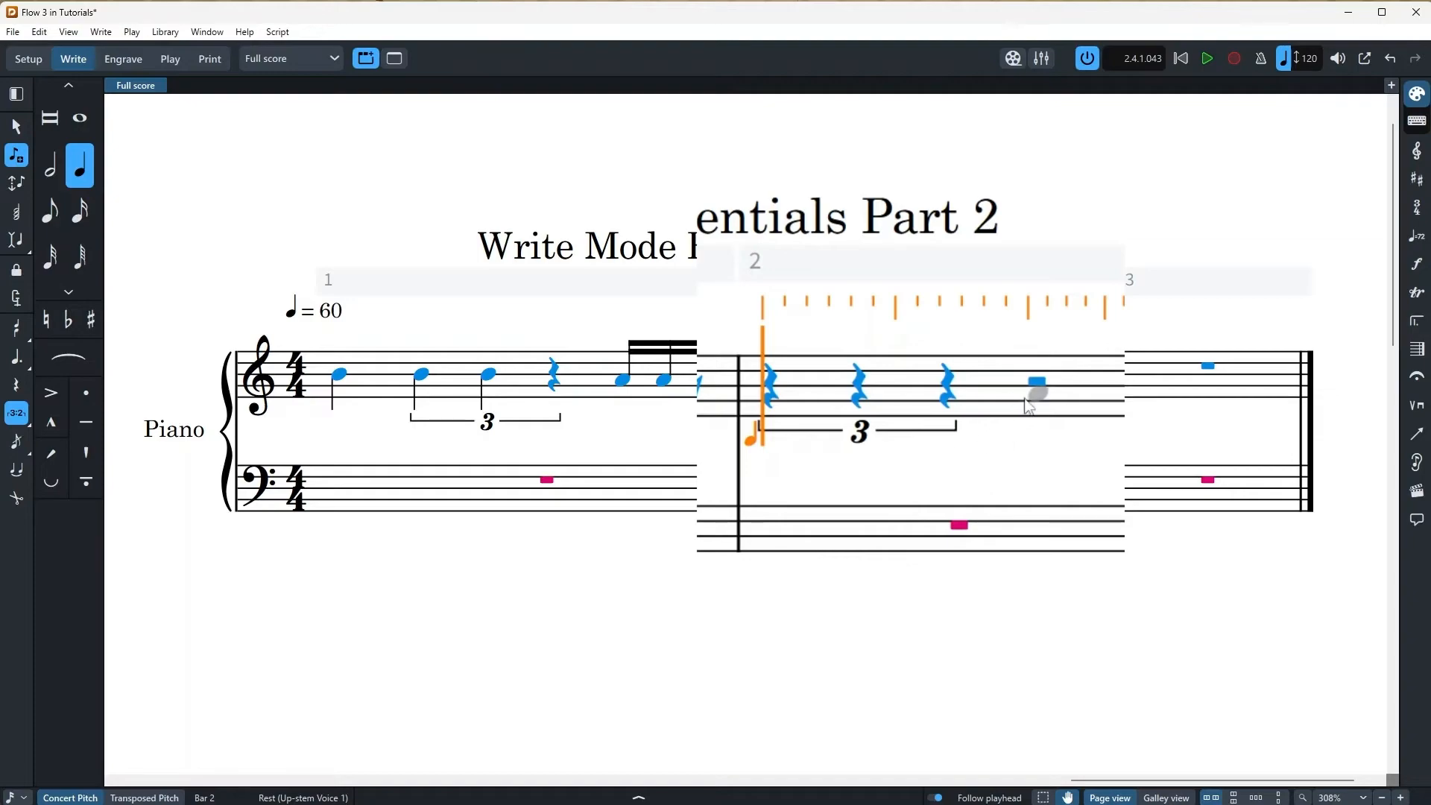
{"action": "key", "text": "Escape"}
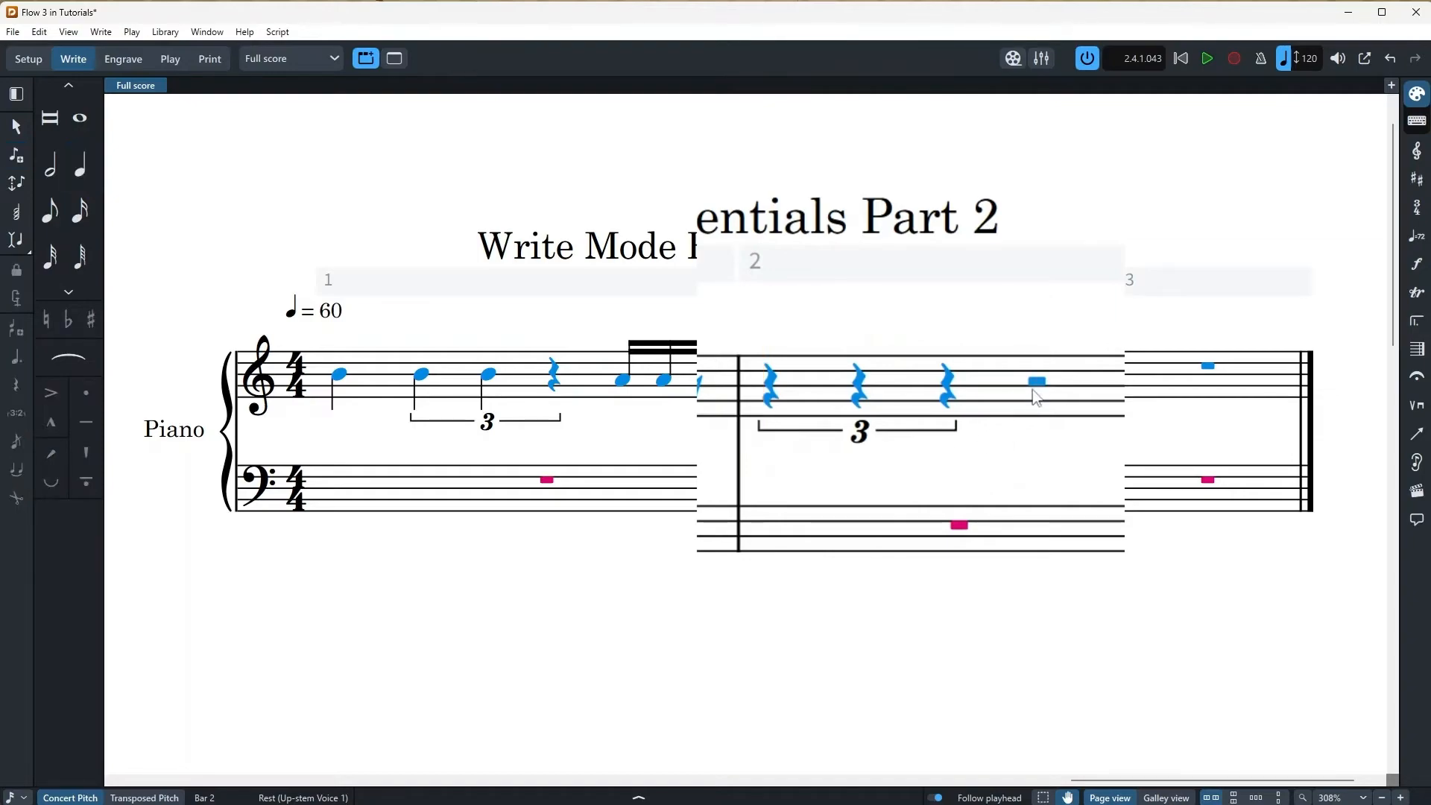
Fill the rest of bar 2 with a 5:4 quintuplet of five eighth-note C5s
{"action": "left_click", "coordinate": [1020, 396]}
{"action": "left_click", "coordinate": [1015, 392]}
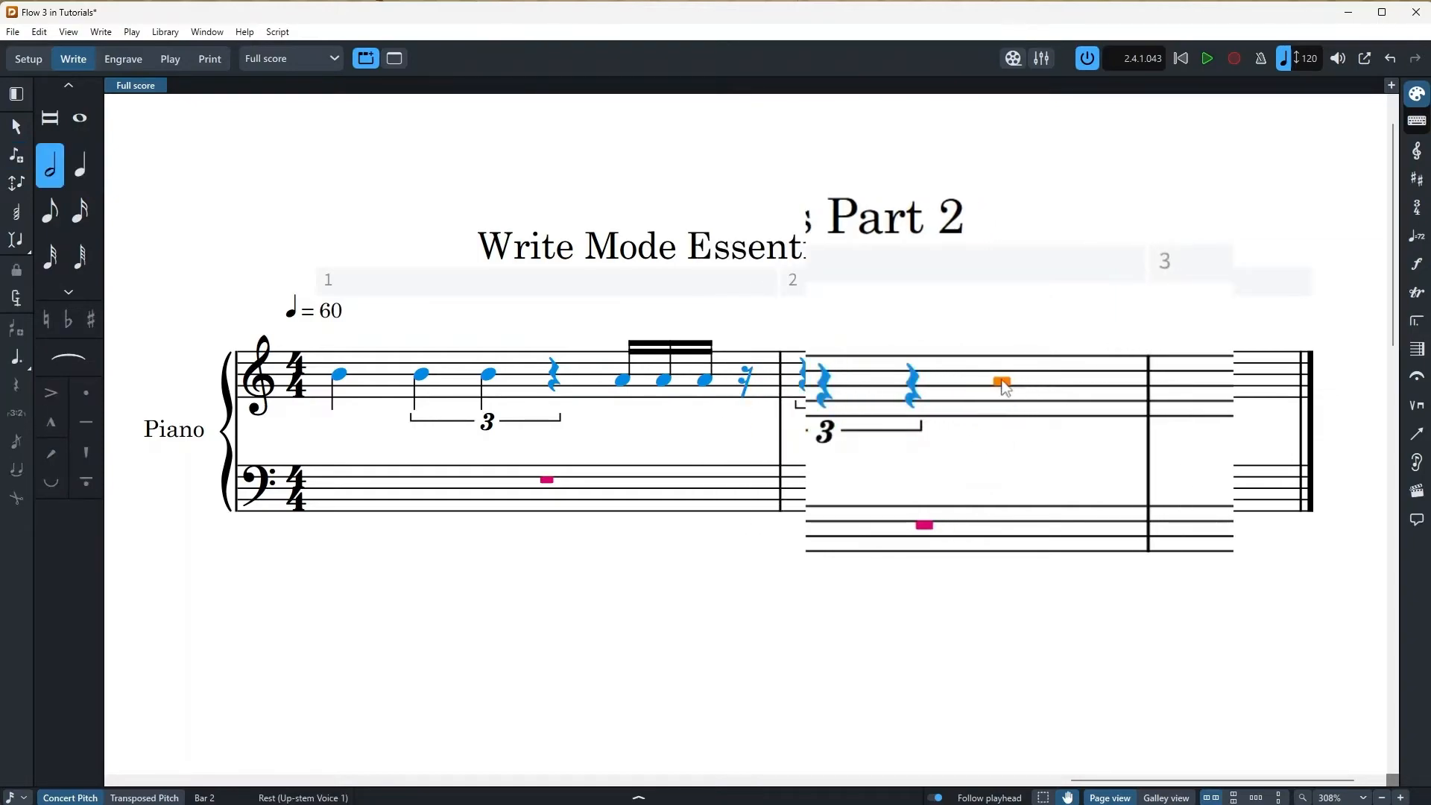
{"action": "key", "text": "shift+n"}
{"action": "key", "text": "semicolon"}
{"action": "type", "text": "5:4"}
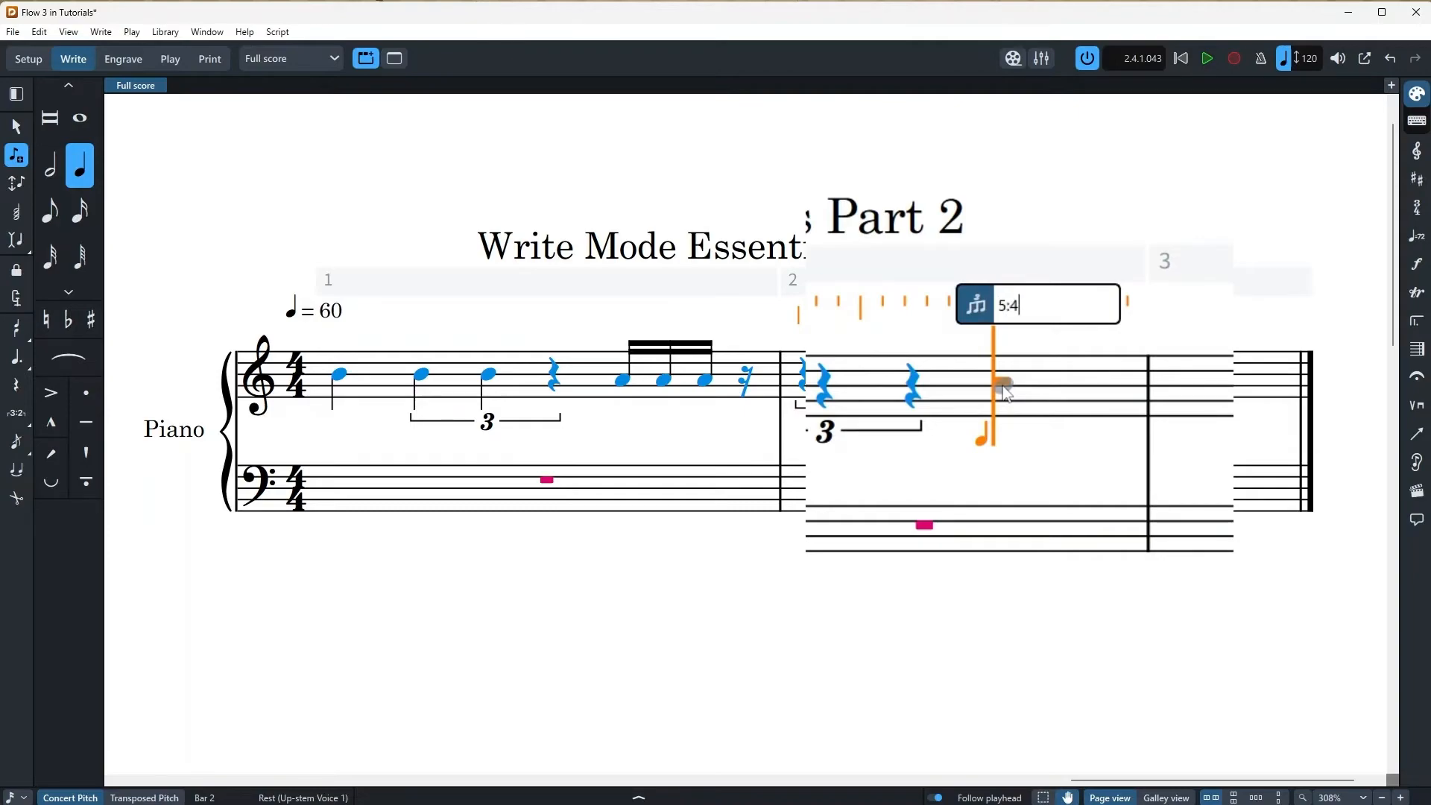
{"action": "type", "text": "e"}
{"action": "key", "text": "Return"}
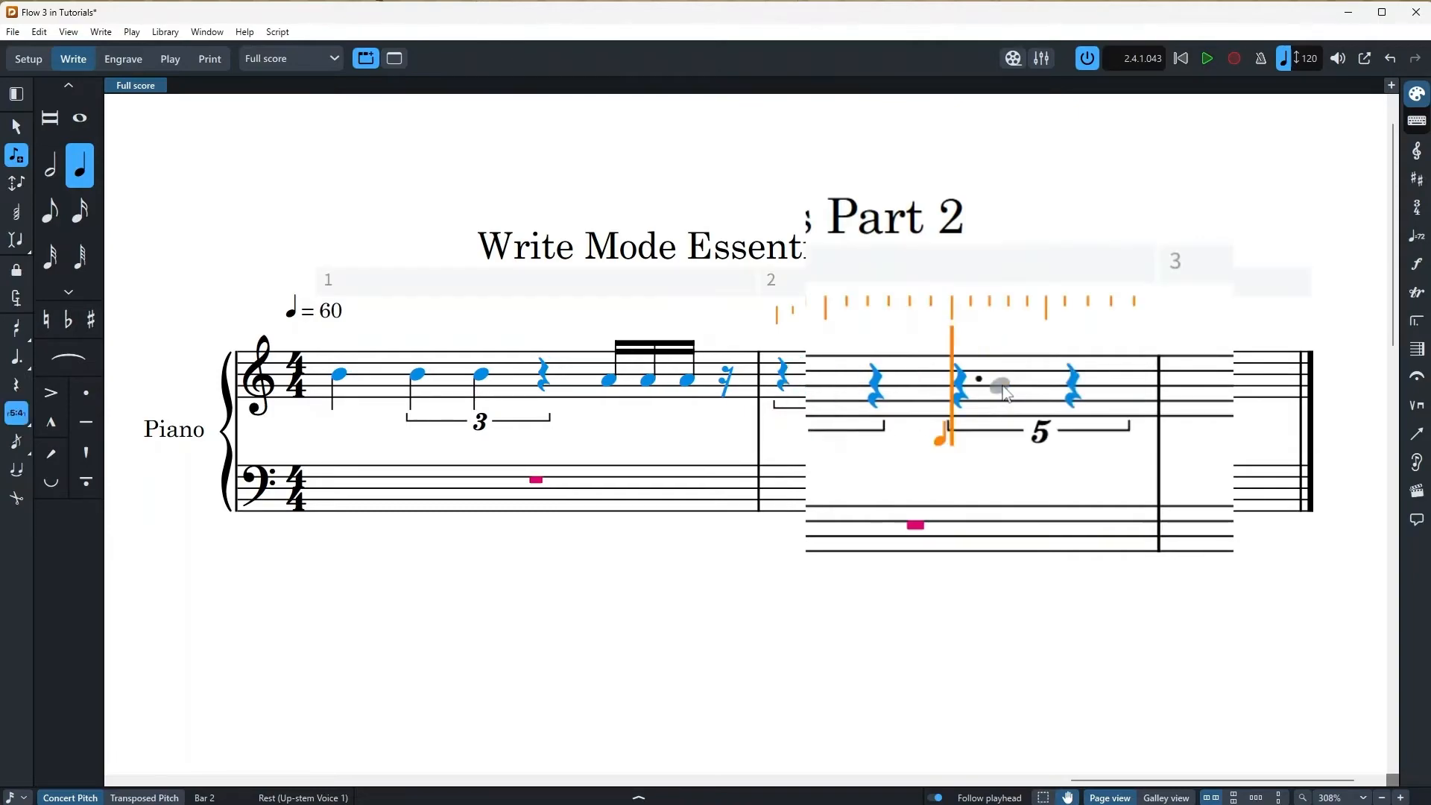
{"action": "left_click", "coordinate": [961, 379]}
{"action": "key", "text": "Escape"}
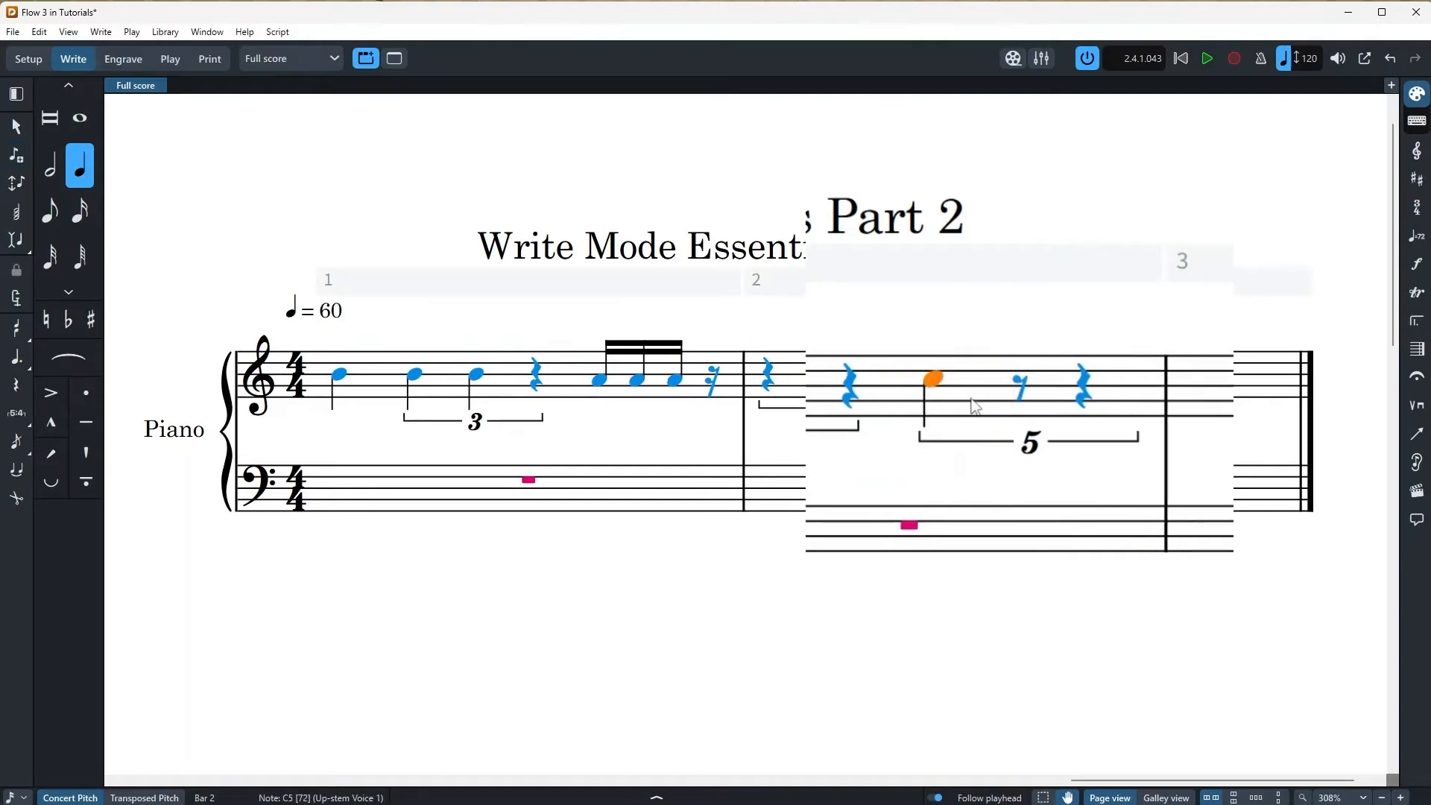
{"action": "key", "text": "5"}
{"action": "key", "text": "r"}
{"action": "key", "text": "r"}
{"action": "key", "text": "r"}
{"action": "key", "text": "r"}
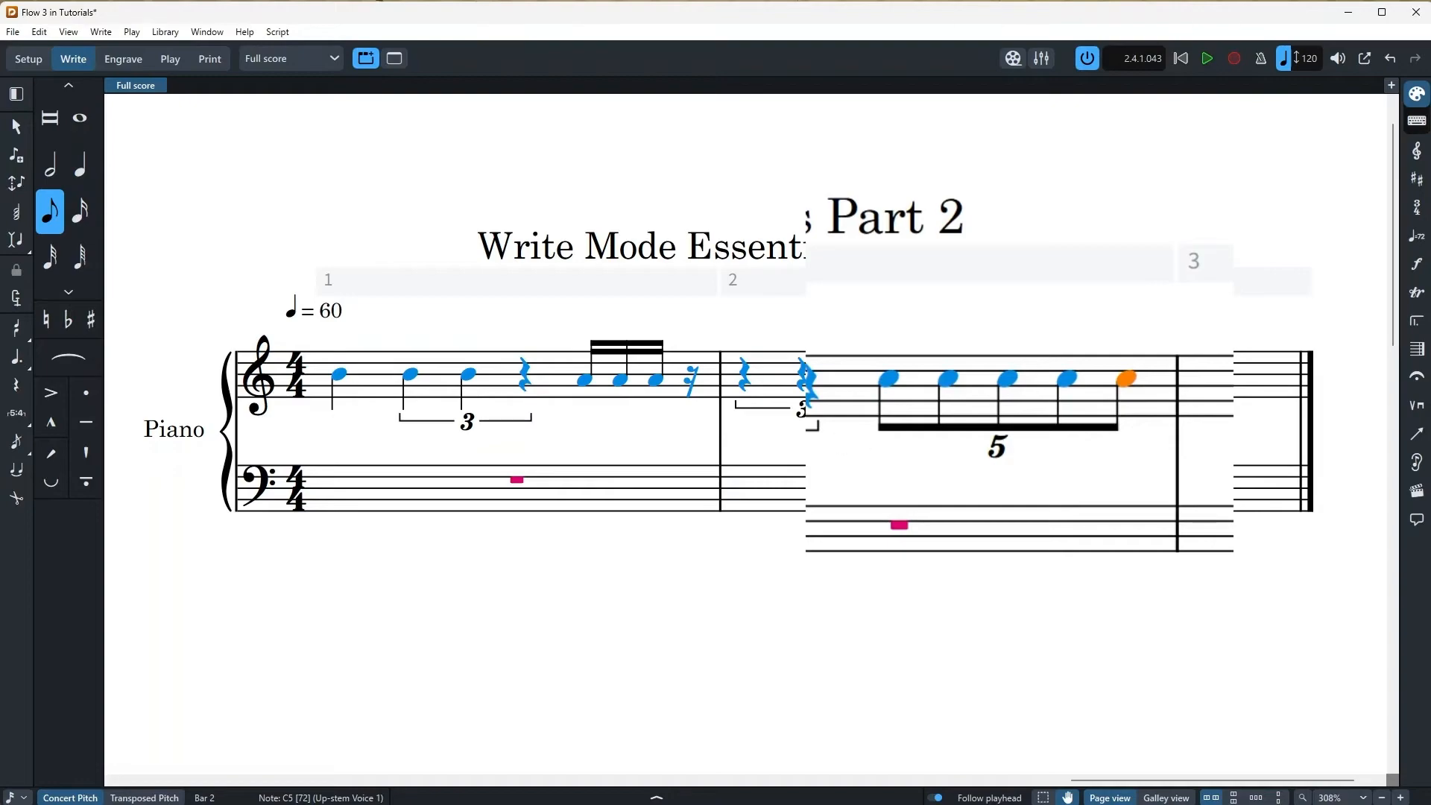
{"action": "double_click", "coordinate": [1183, 387]}
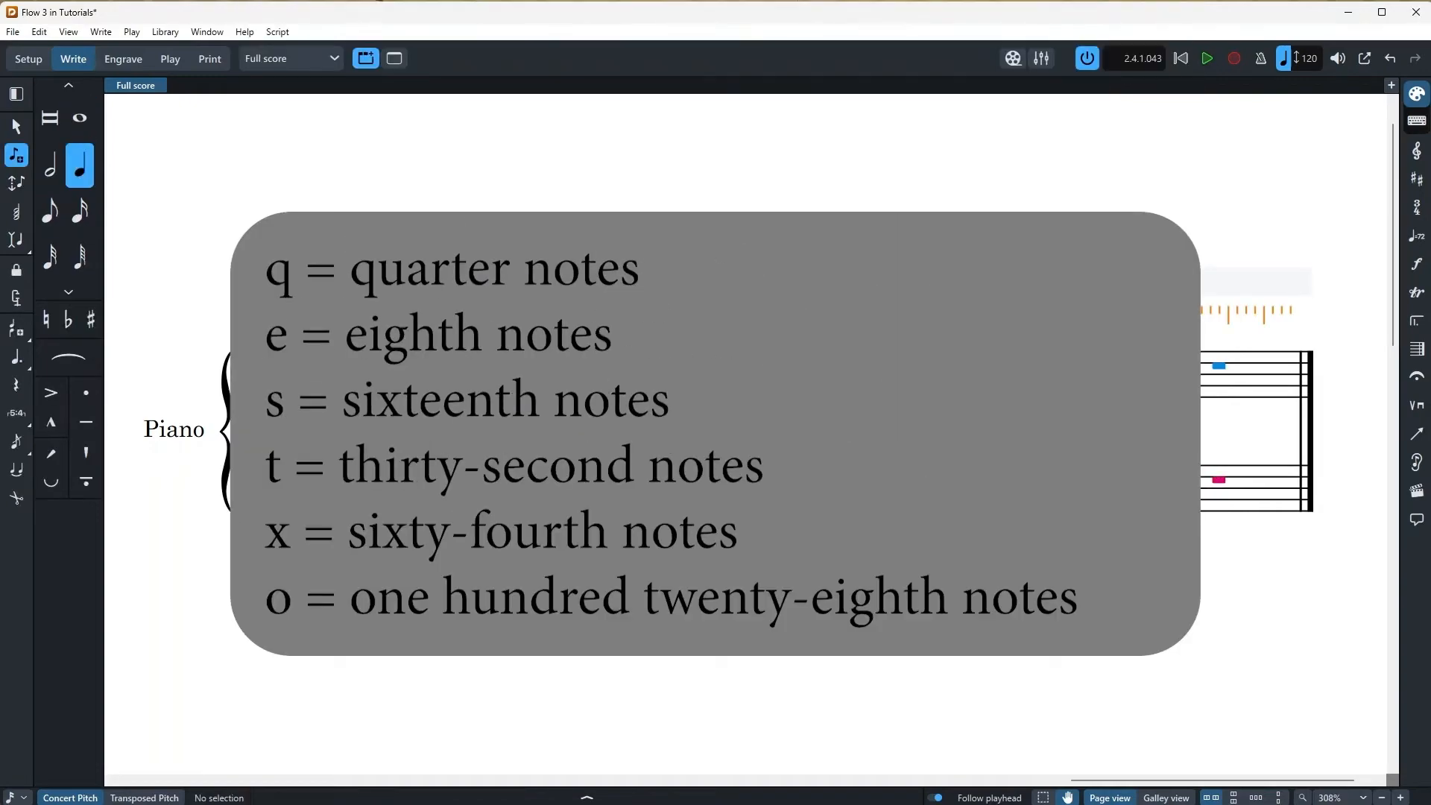
{"action": "key", "text": "Escape"}
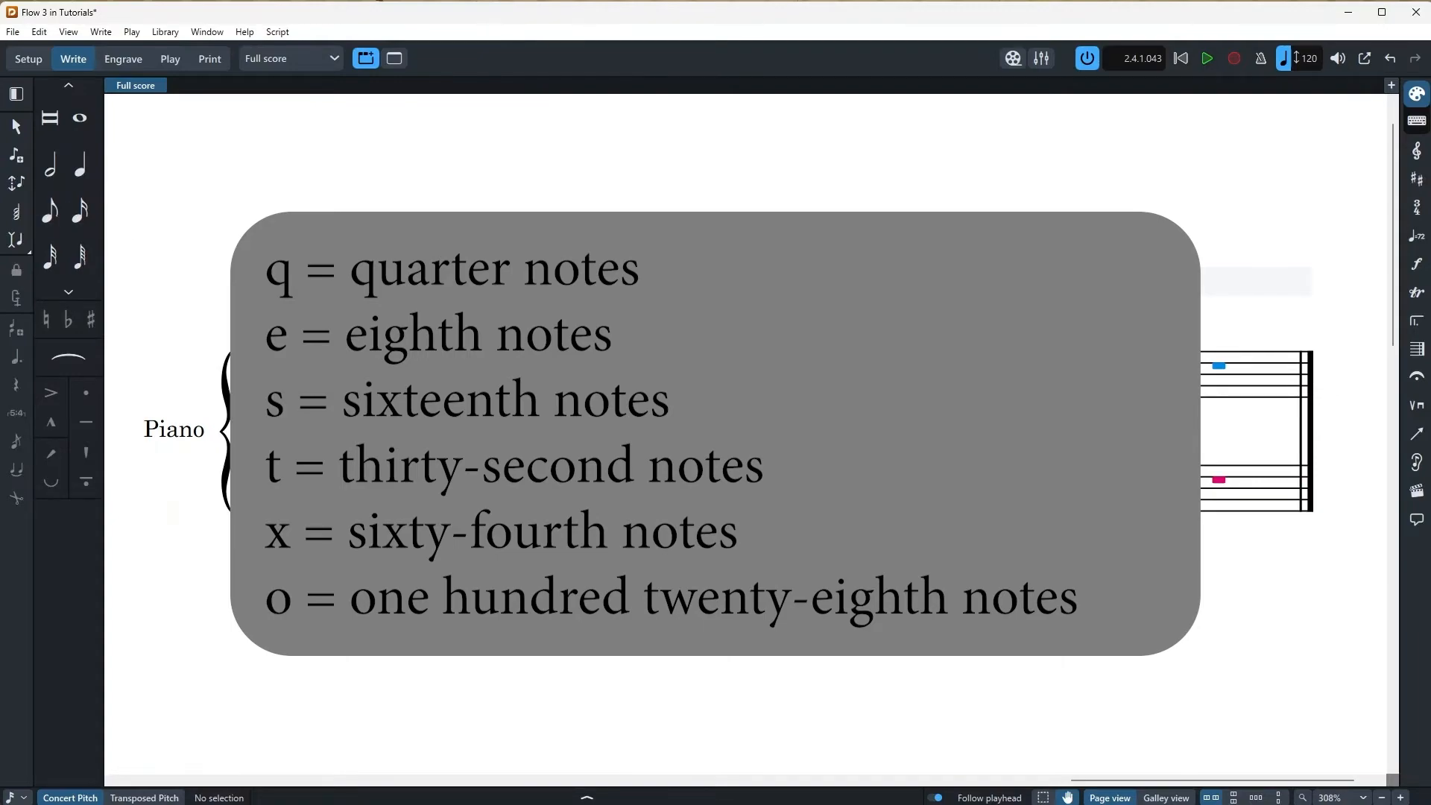
{"action": "key", "text": "q"}
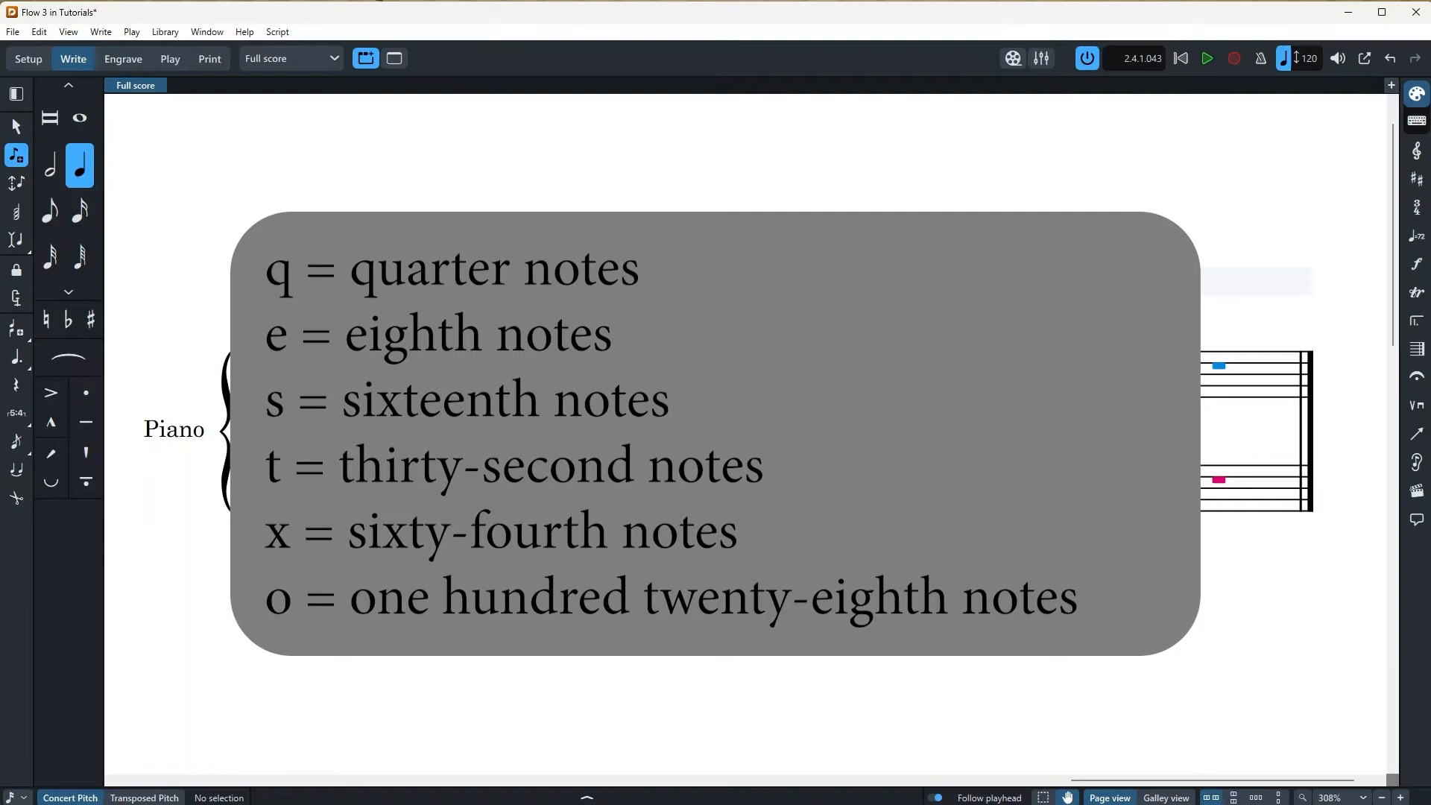
{"action": "key", "text": "Escape"}
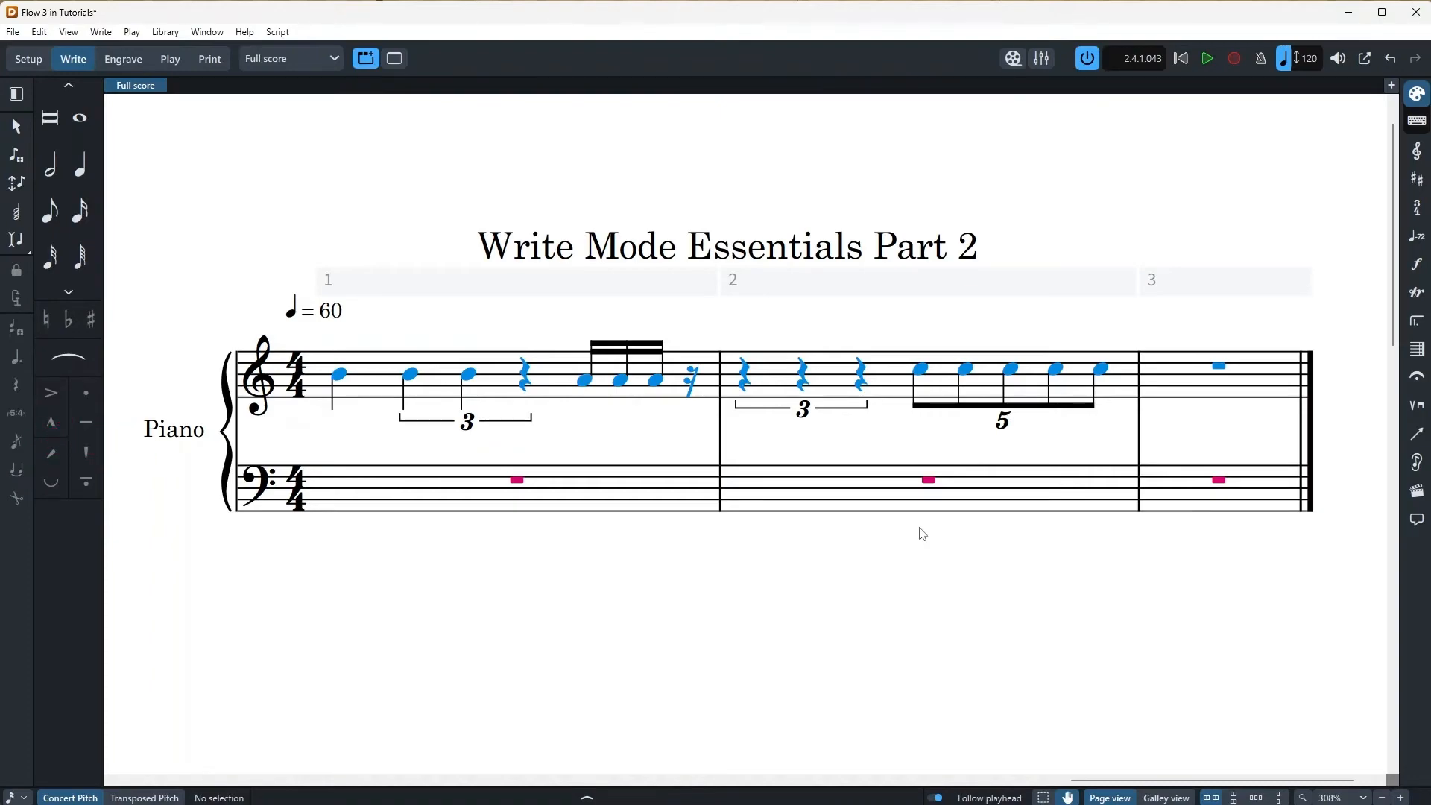
Add eighth grace notes C5, D5, E5 and F5 before bar 1's sixteenth A4s
{"action": "double_click", "coordinate": [584, 381]}
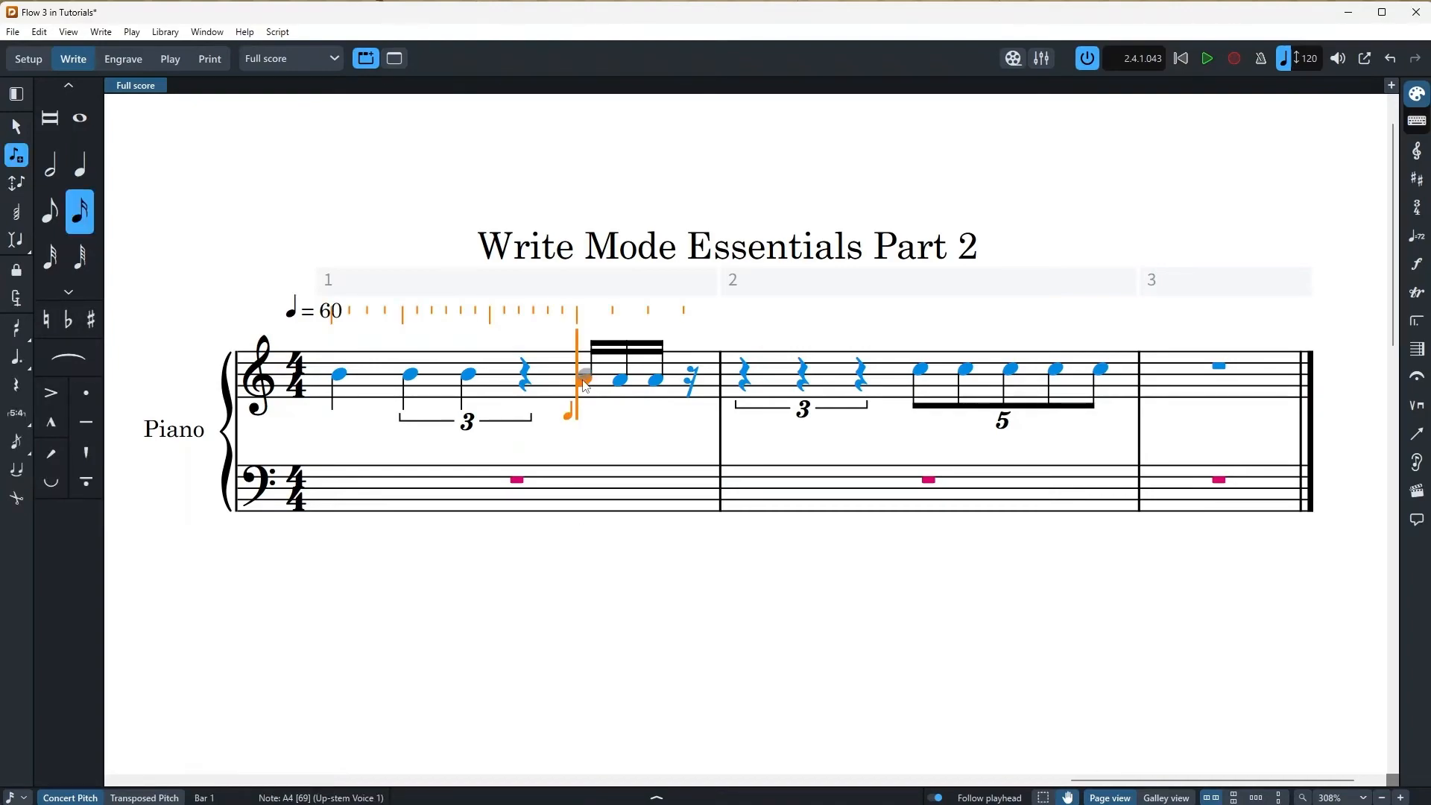
{"action": "key", "text": "slash"}
{"action": "key", "text": "6"}
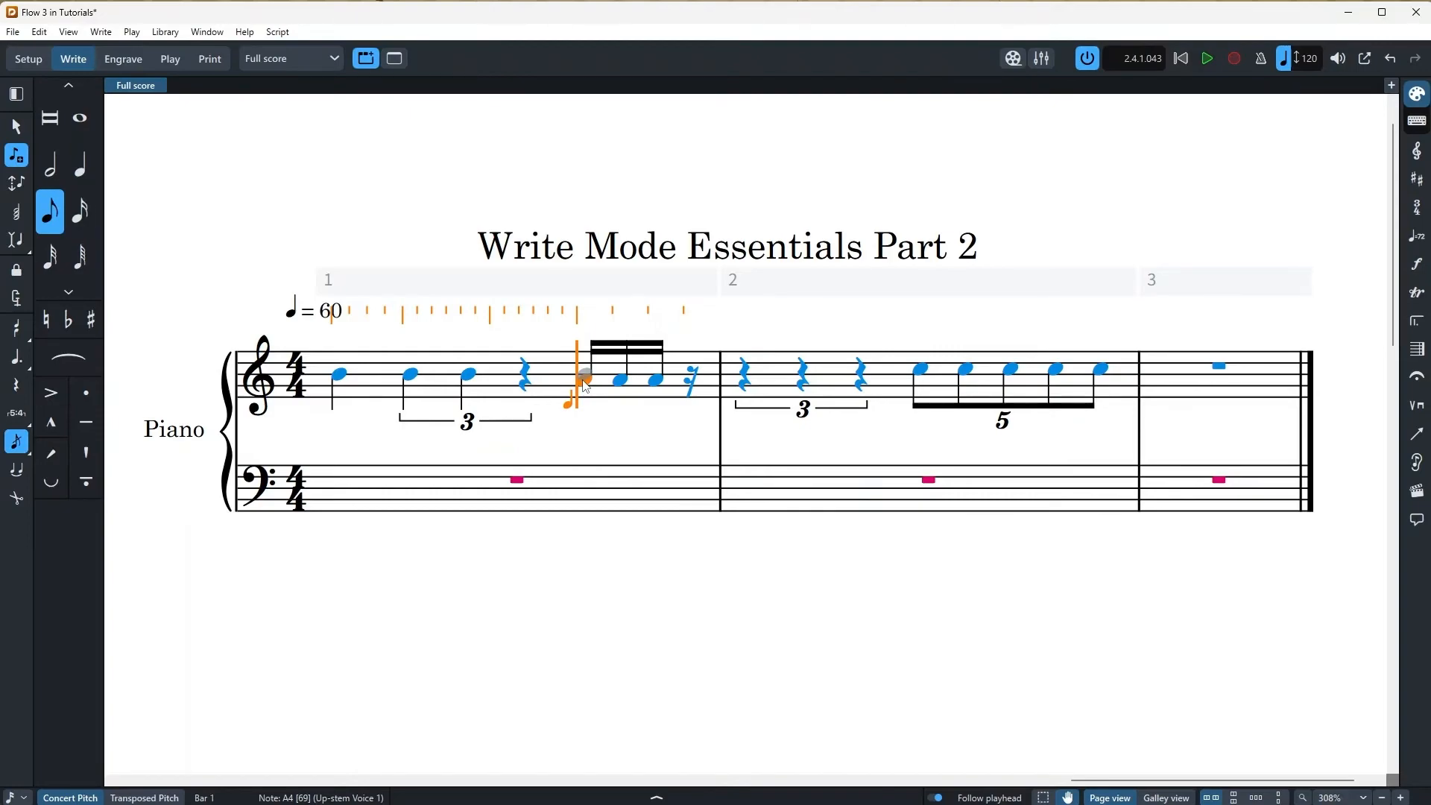
{"action": "key", "text": "c"}
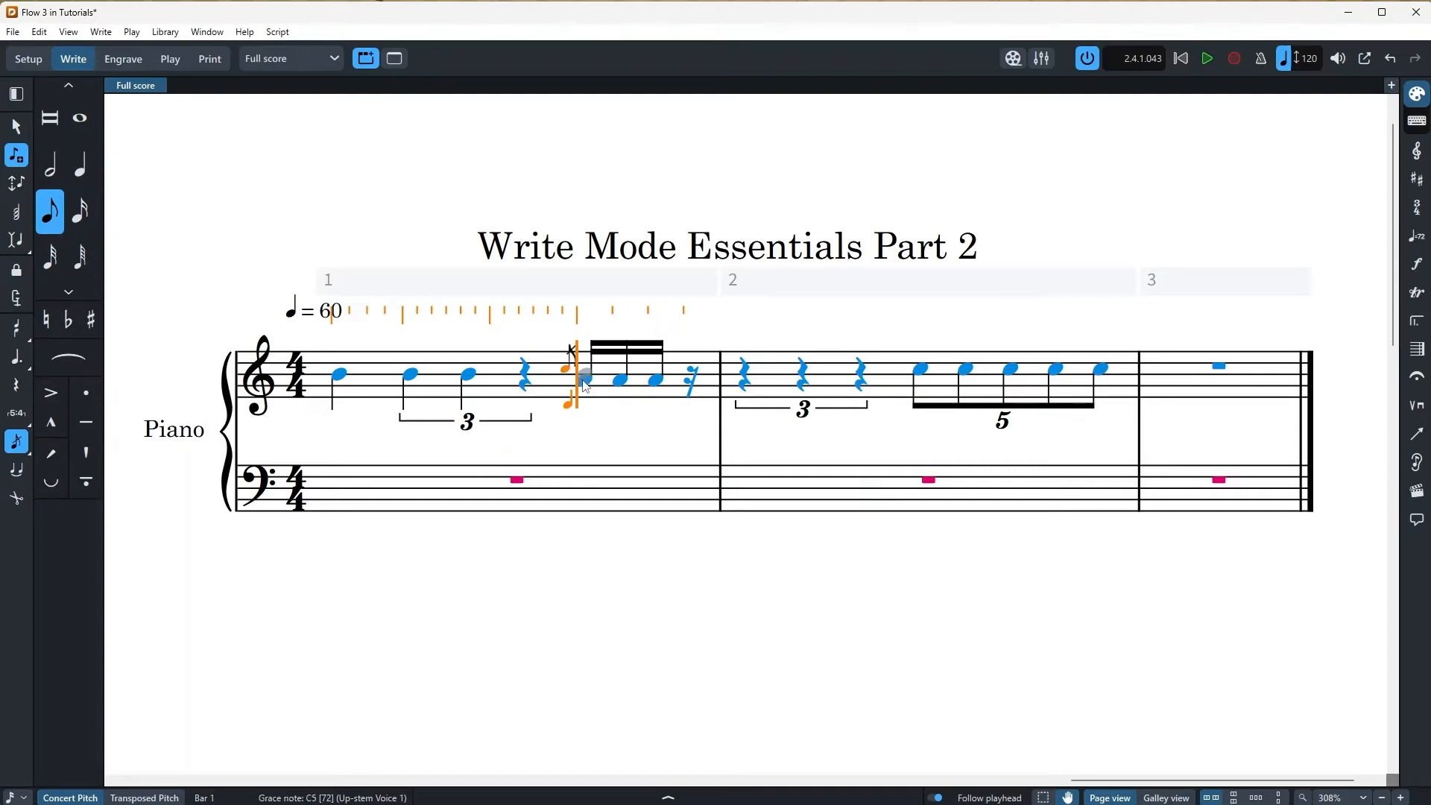
{"action": "key", "text": "d"}
{"action": "key", "text": "e"}
{"action": "key", "text": "f"}
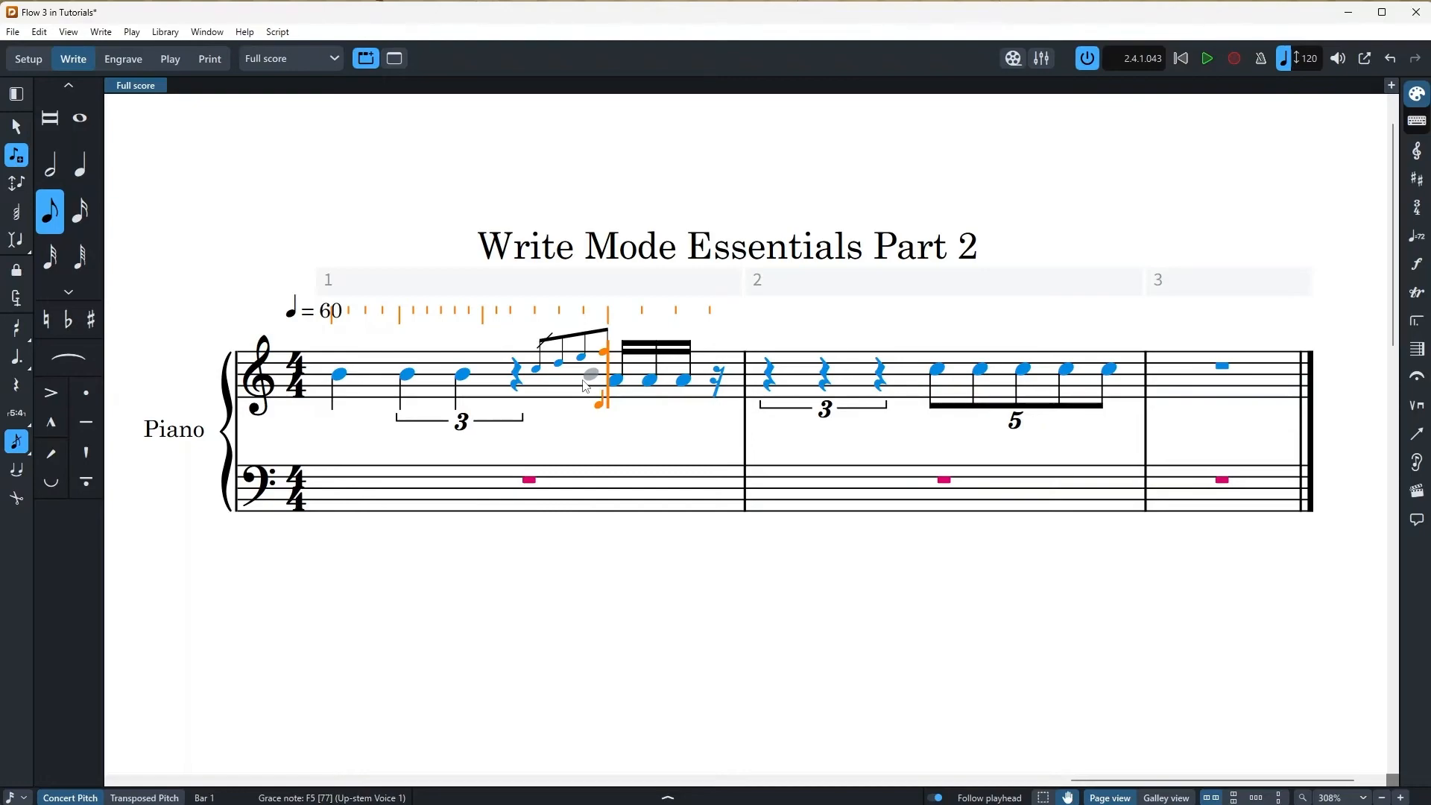
{"action": "key", "text": "Escape"}
{"action": "left_click", "coordinate": [652, 380]}
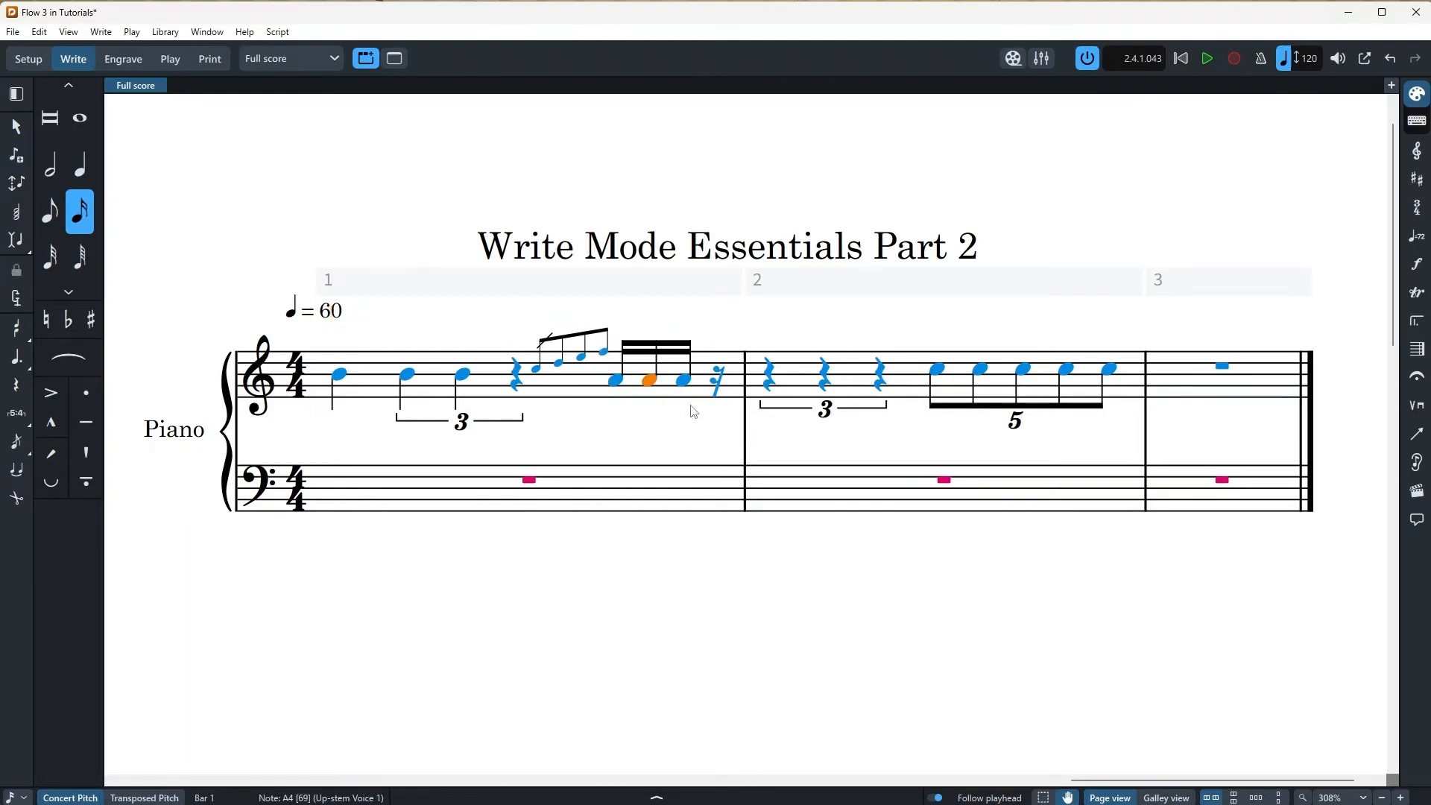
Make bar 1's second A4 sixteenth a slashed grace note
{"action": "key", "text": "slash"}
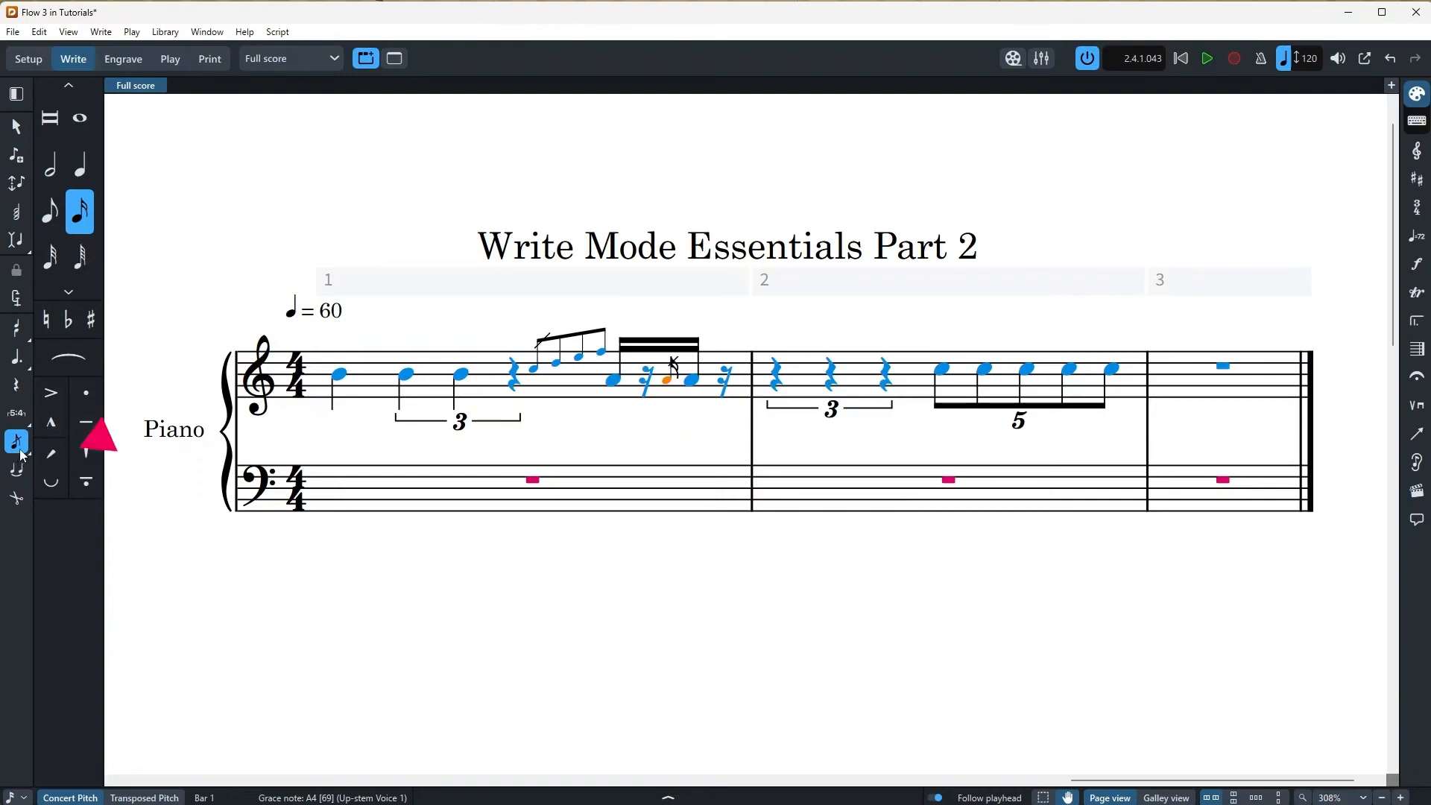
{"action": "mouse_move", "coordinate": [22, 452]}
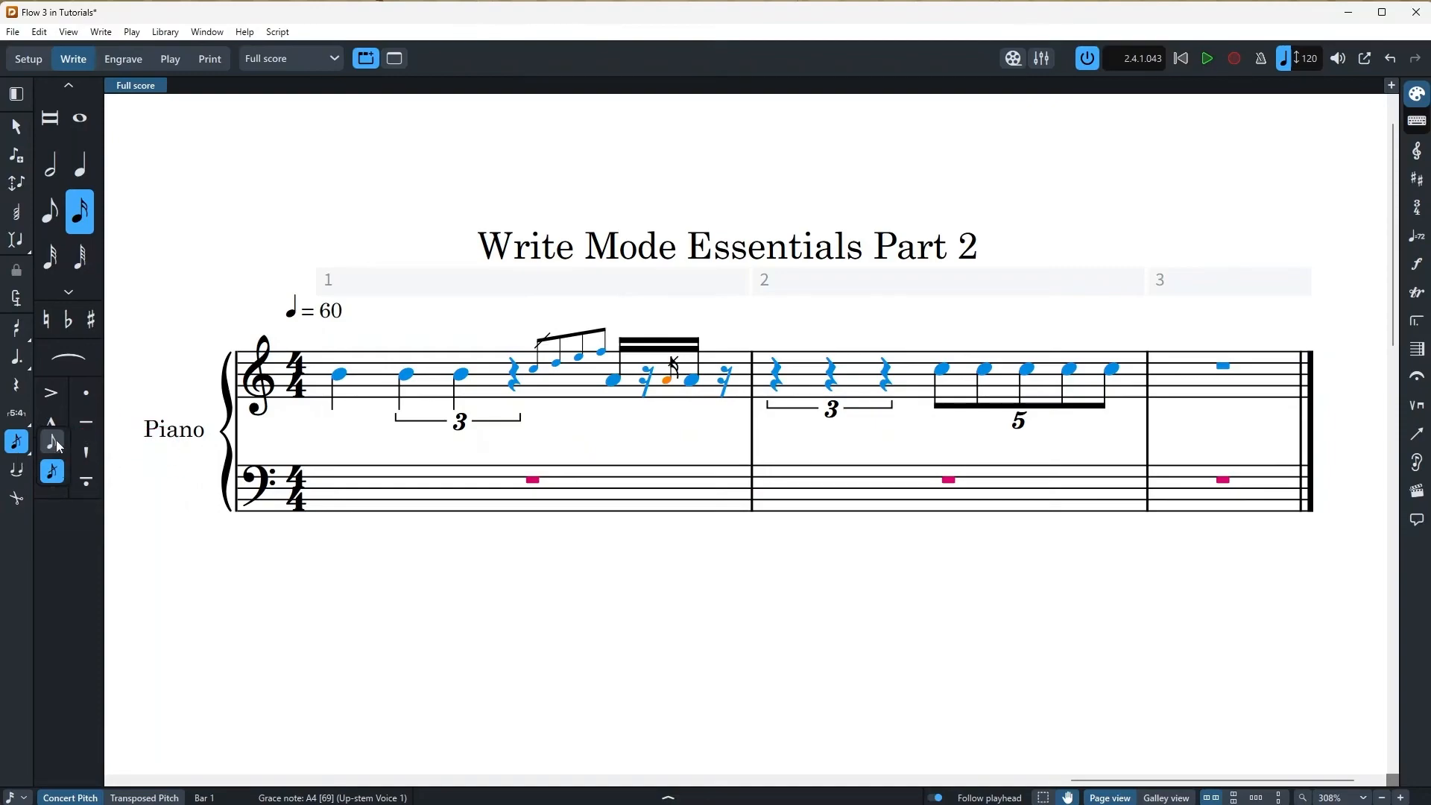
Slur bar 1's opening notes together
{"action": "left_click", "coordinate": [536, 371]}
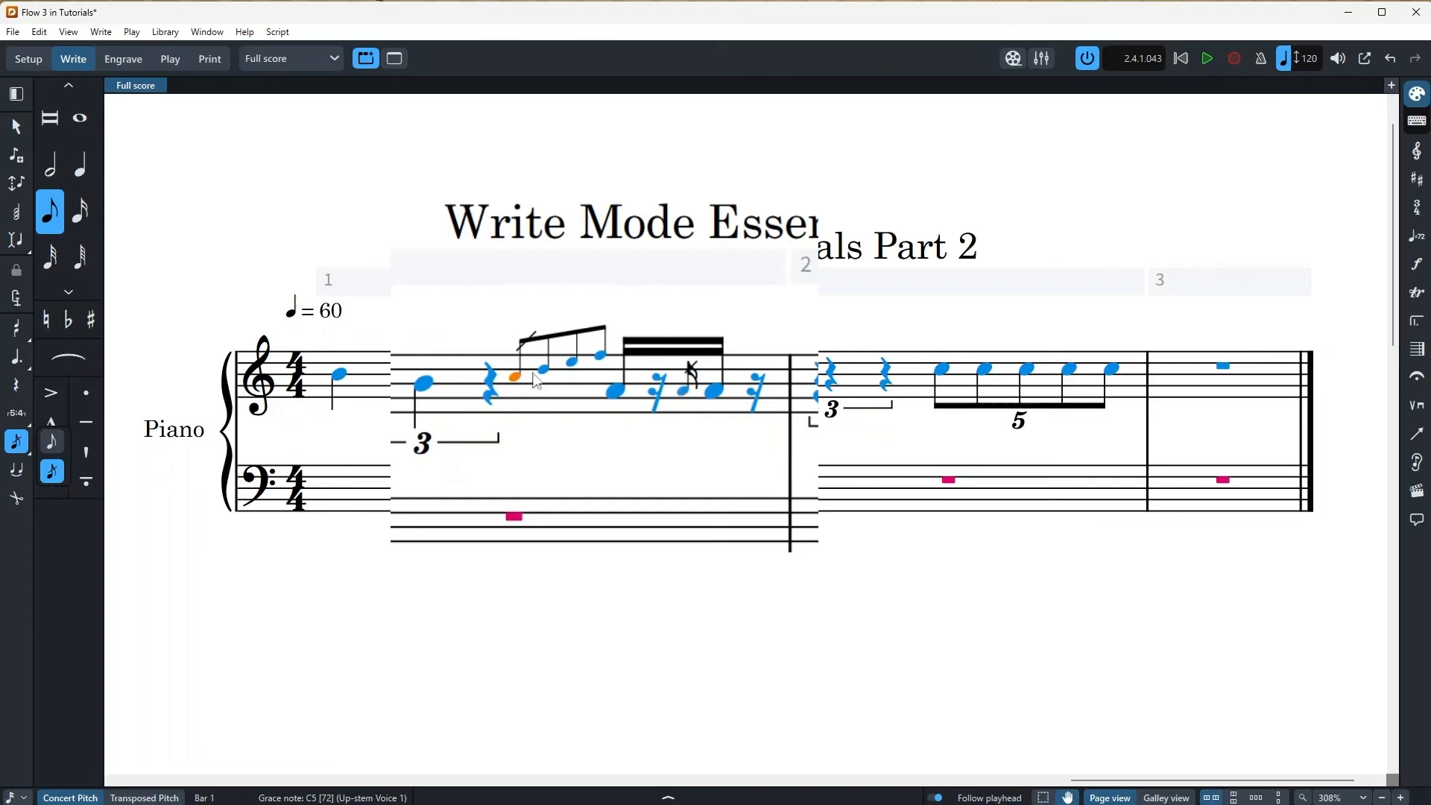
{"action": "left_click", "coordinate": [601, 358], "text": "shift"}
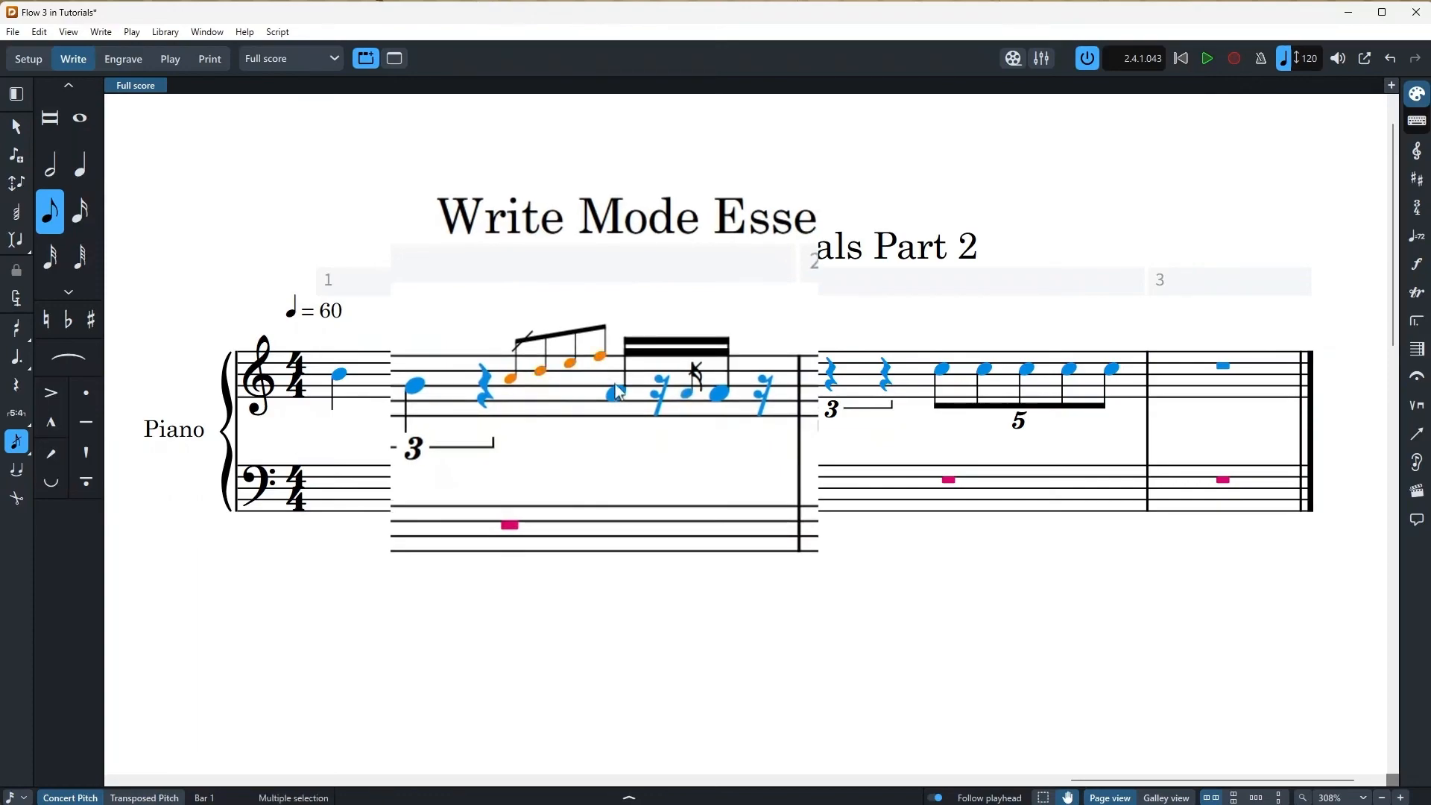
{"action": "key", "text": "ctrl+shift+a"}
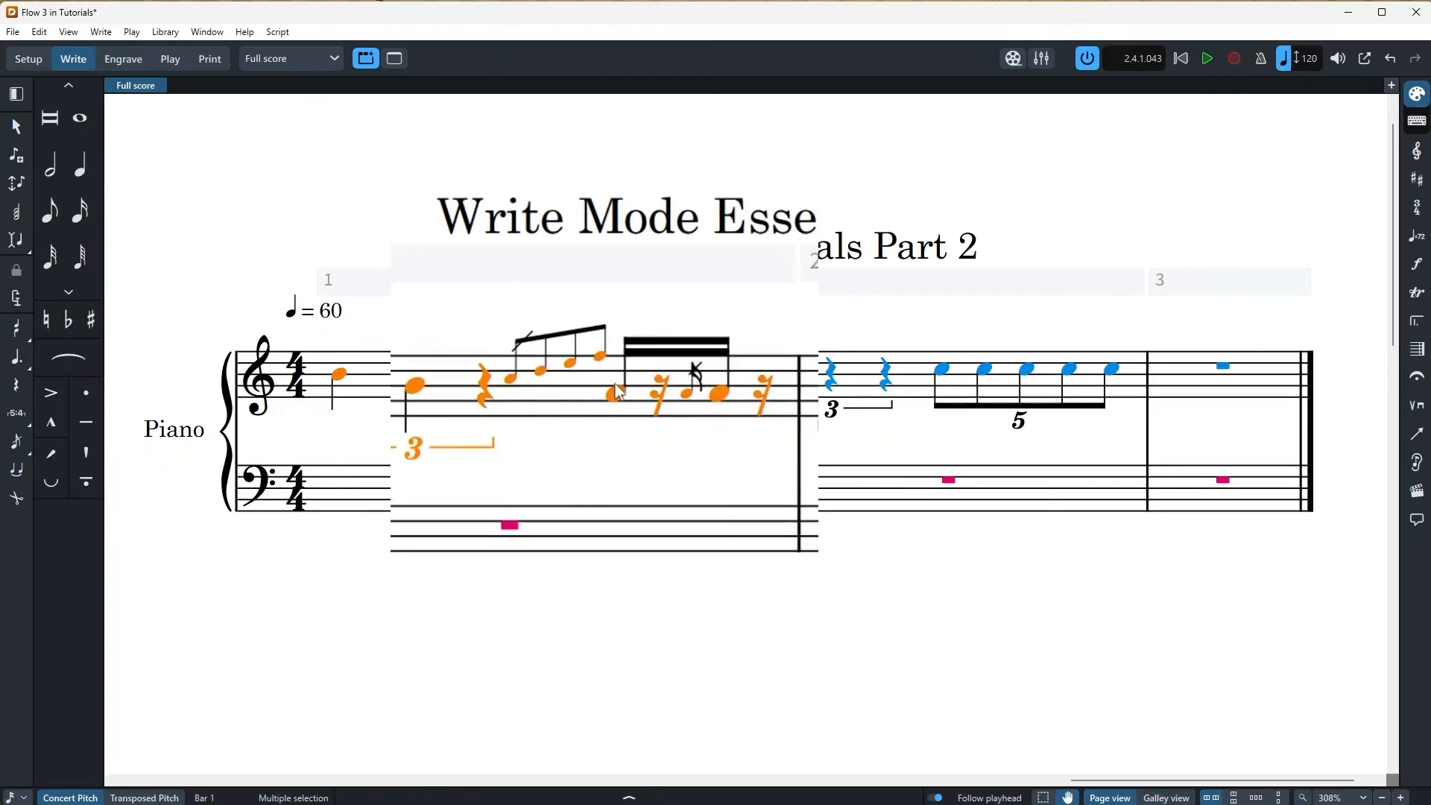
{"action": "left_click", "coordinate": [511, 379]}
{"action": "left_click", "coordinate": [616, 393], "text": "shift"}
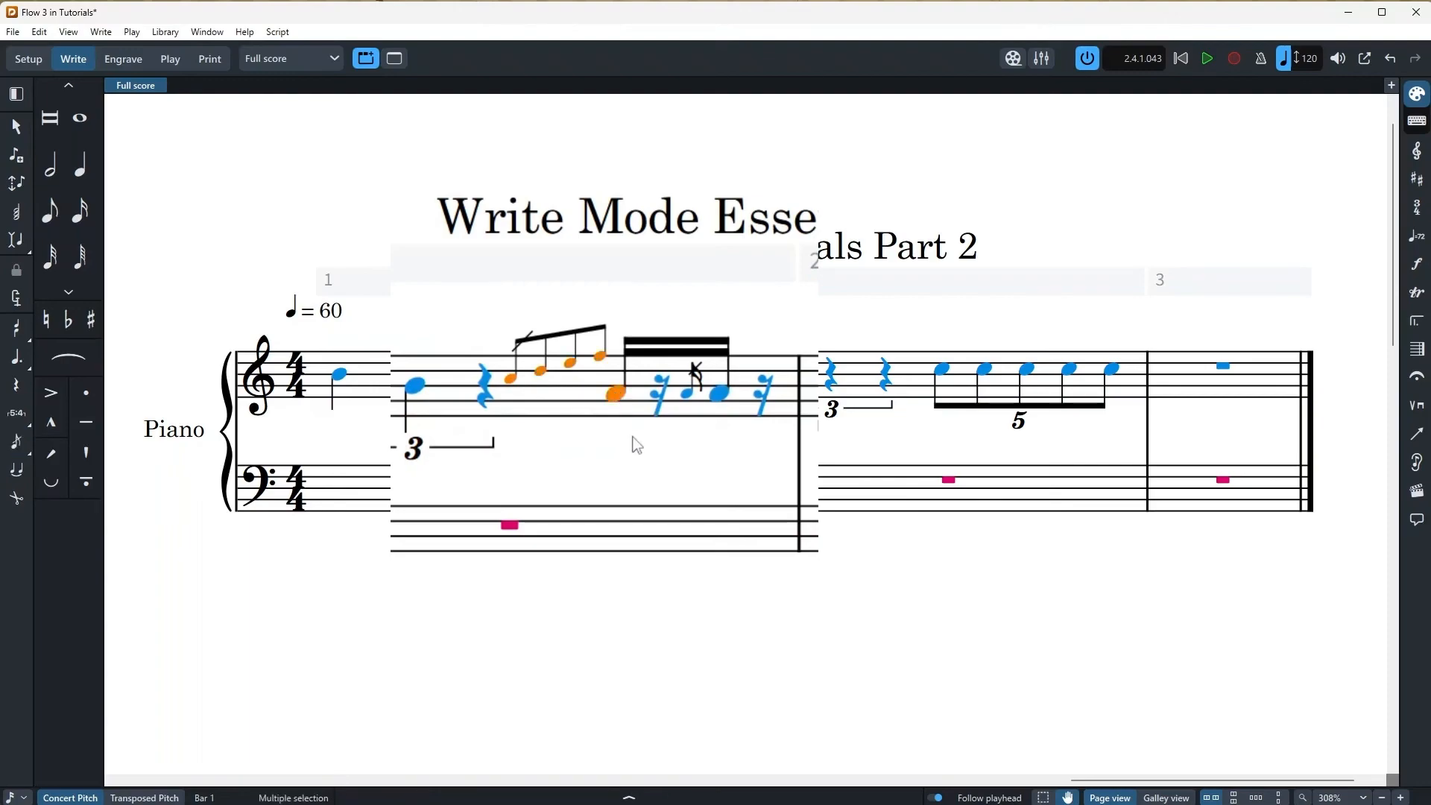
{"action": "key", "text": "s"}
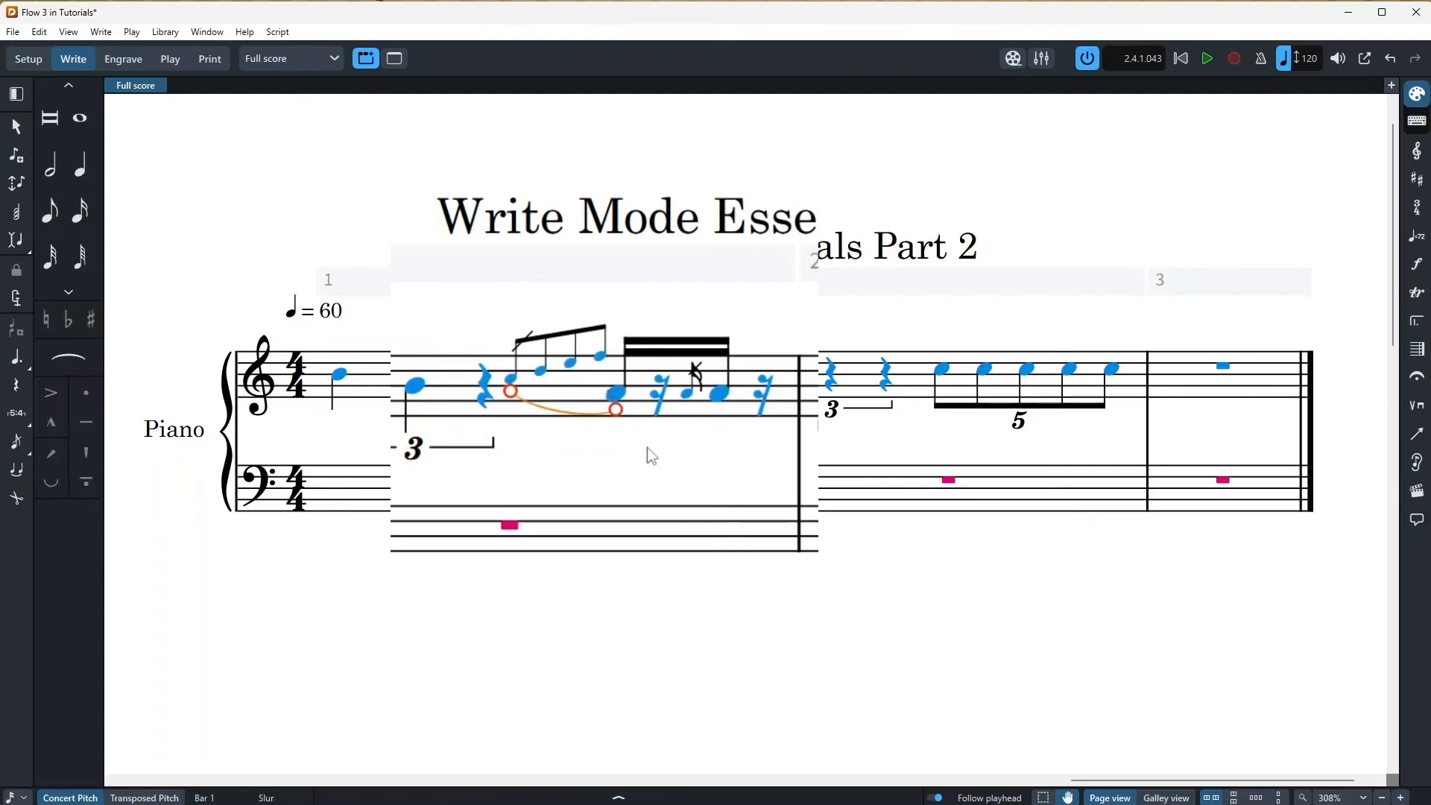
Reselect the new slur, undo it, then redo it
{"action": "left_click", "coordinate": [565, 425]}
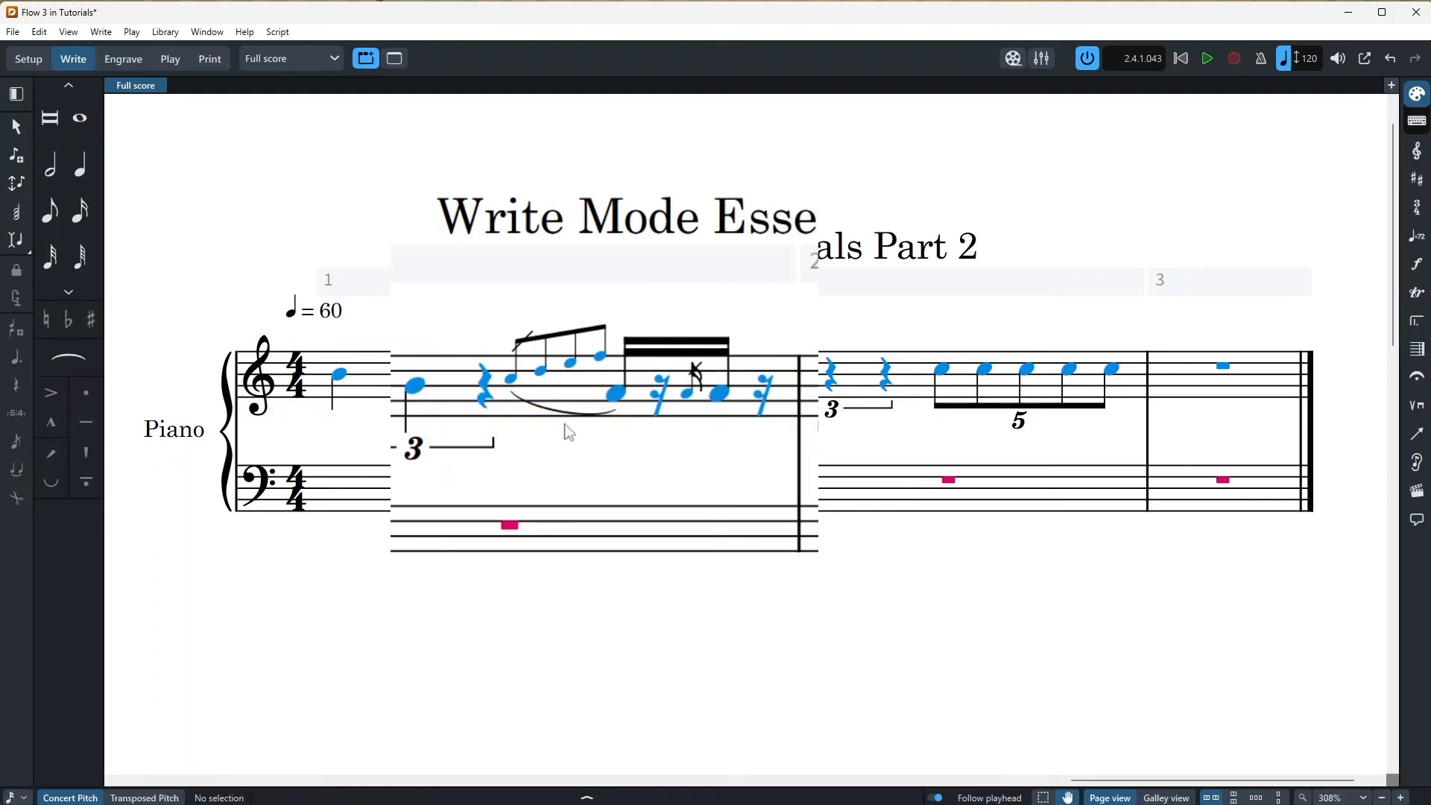
{"action": "left_click", "coordinate": [567, 423]}
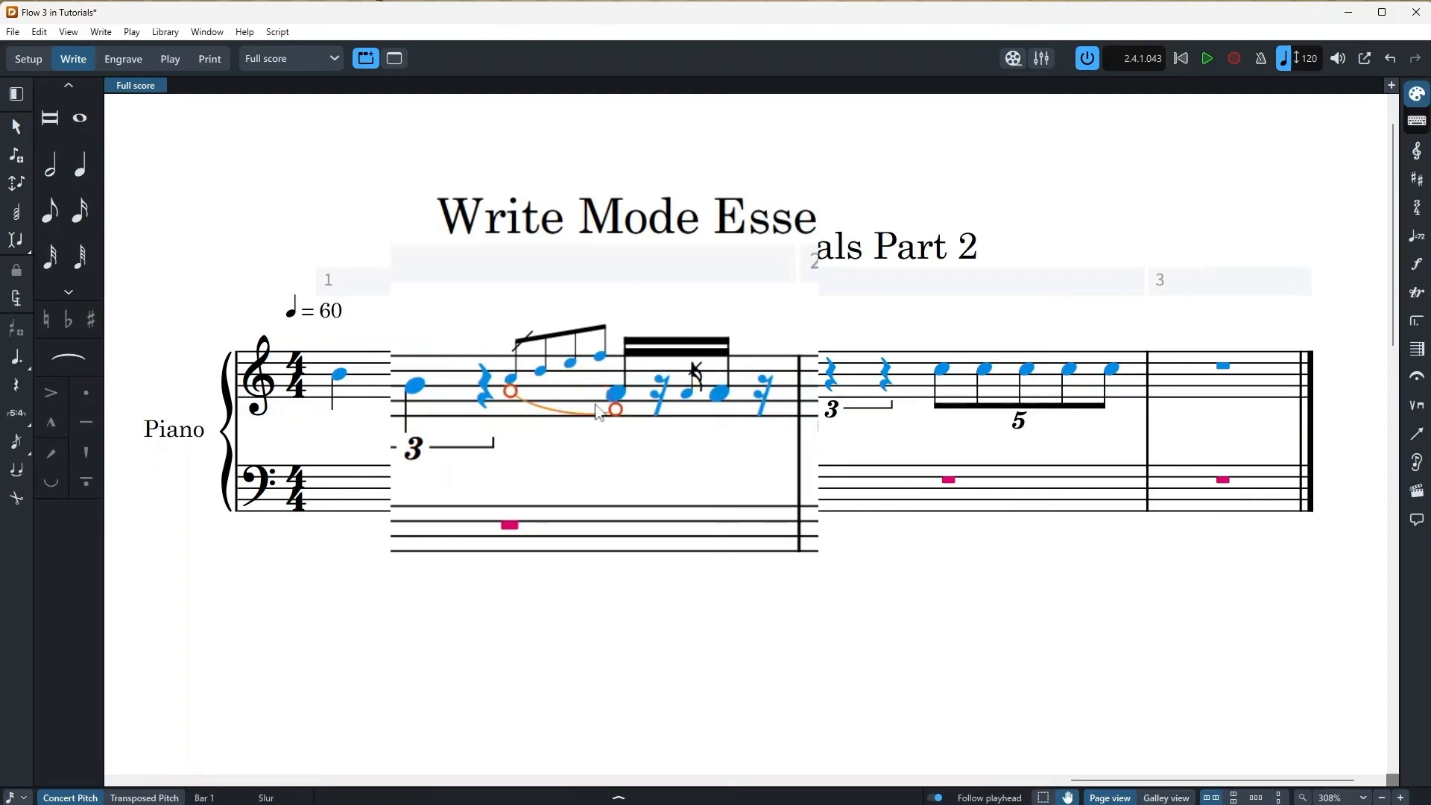
{"action": "key", "text": "ctrl+z"}
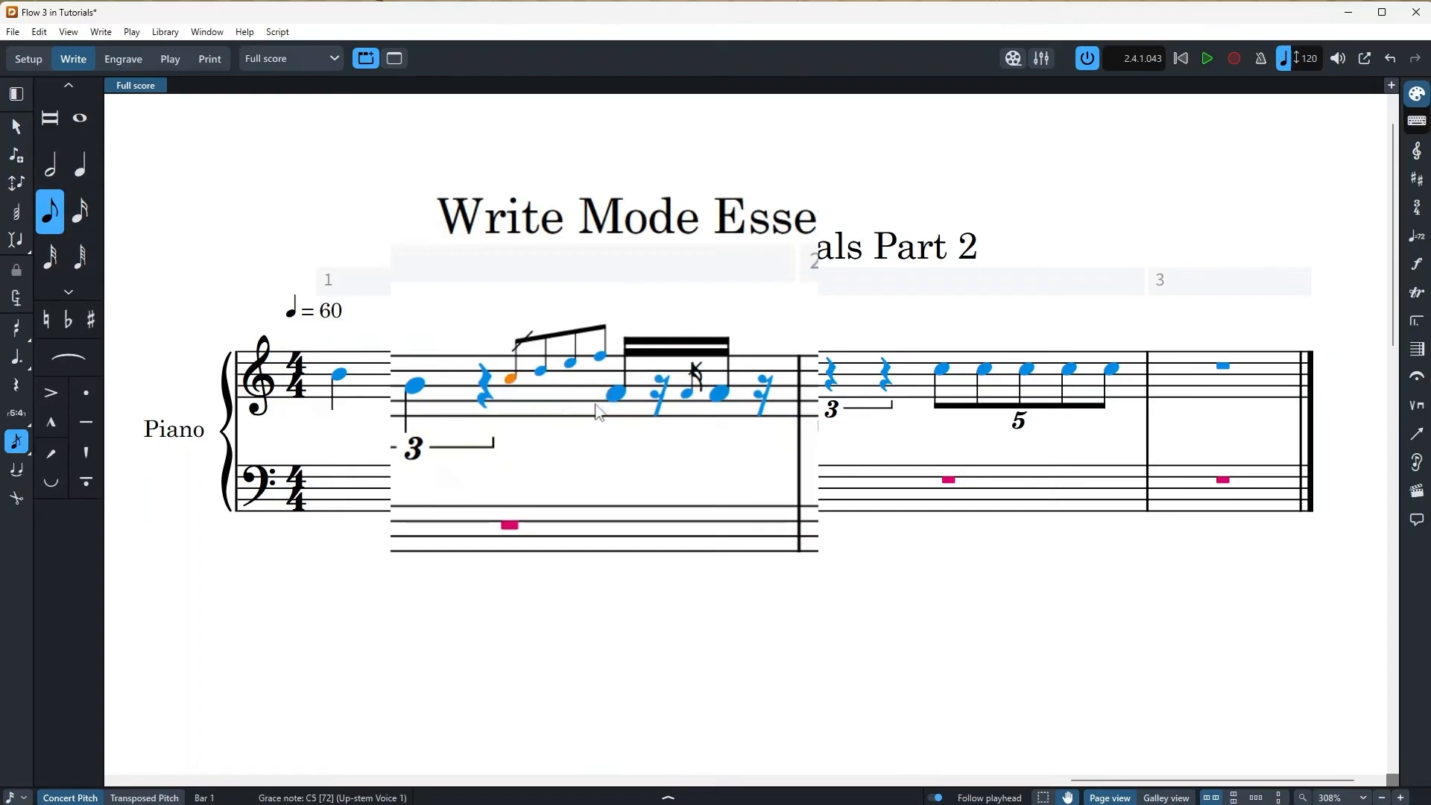
{"action": "key", "text": "ctrl+y"}
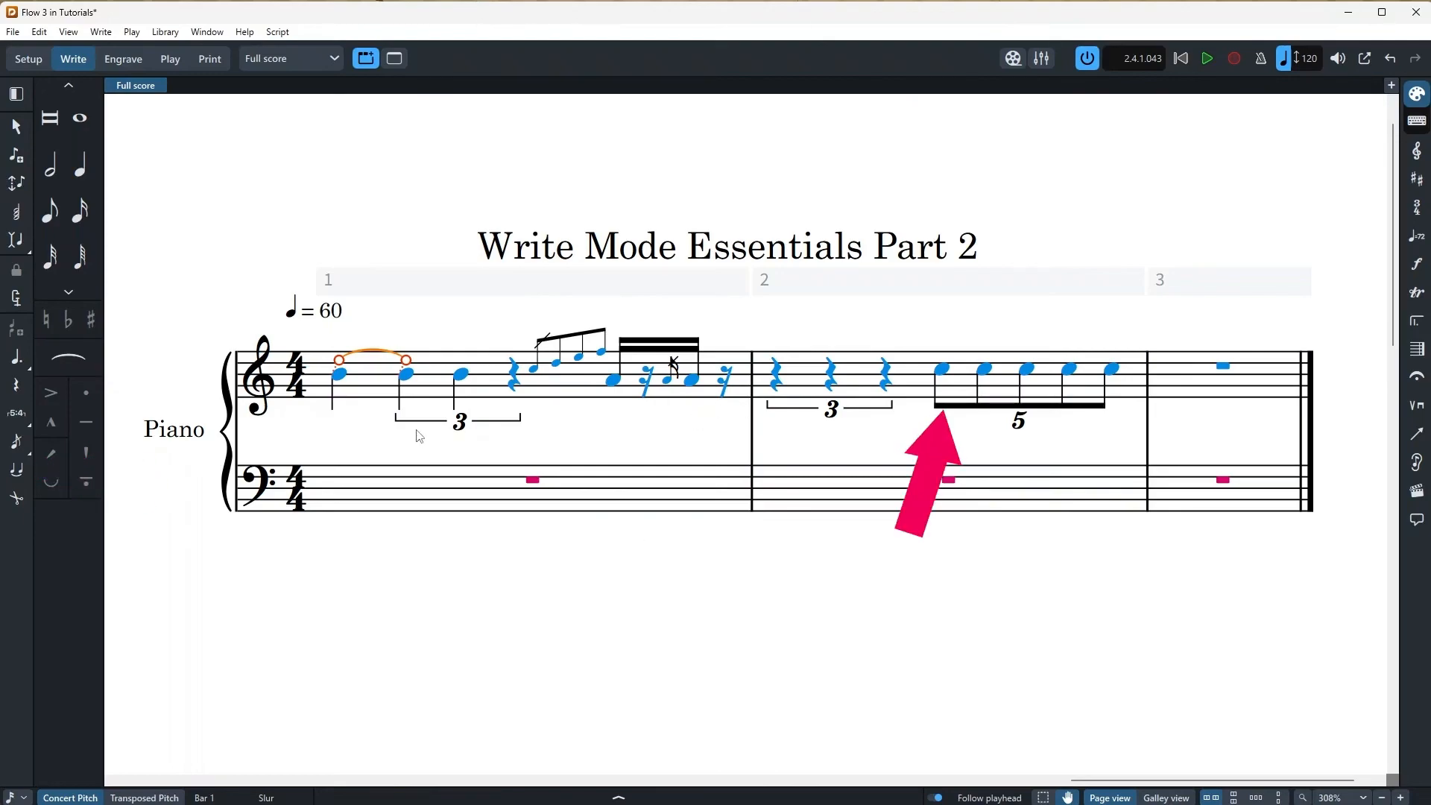
Lengthen the quintuplet's first C5 in bar 2 into a dotted quarter tied to a quarter
{"action": "left_click", "coordinate": [939, 372]}
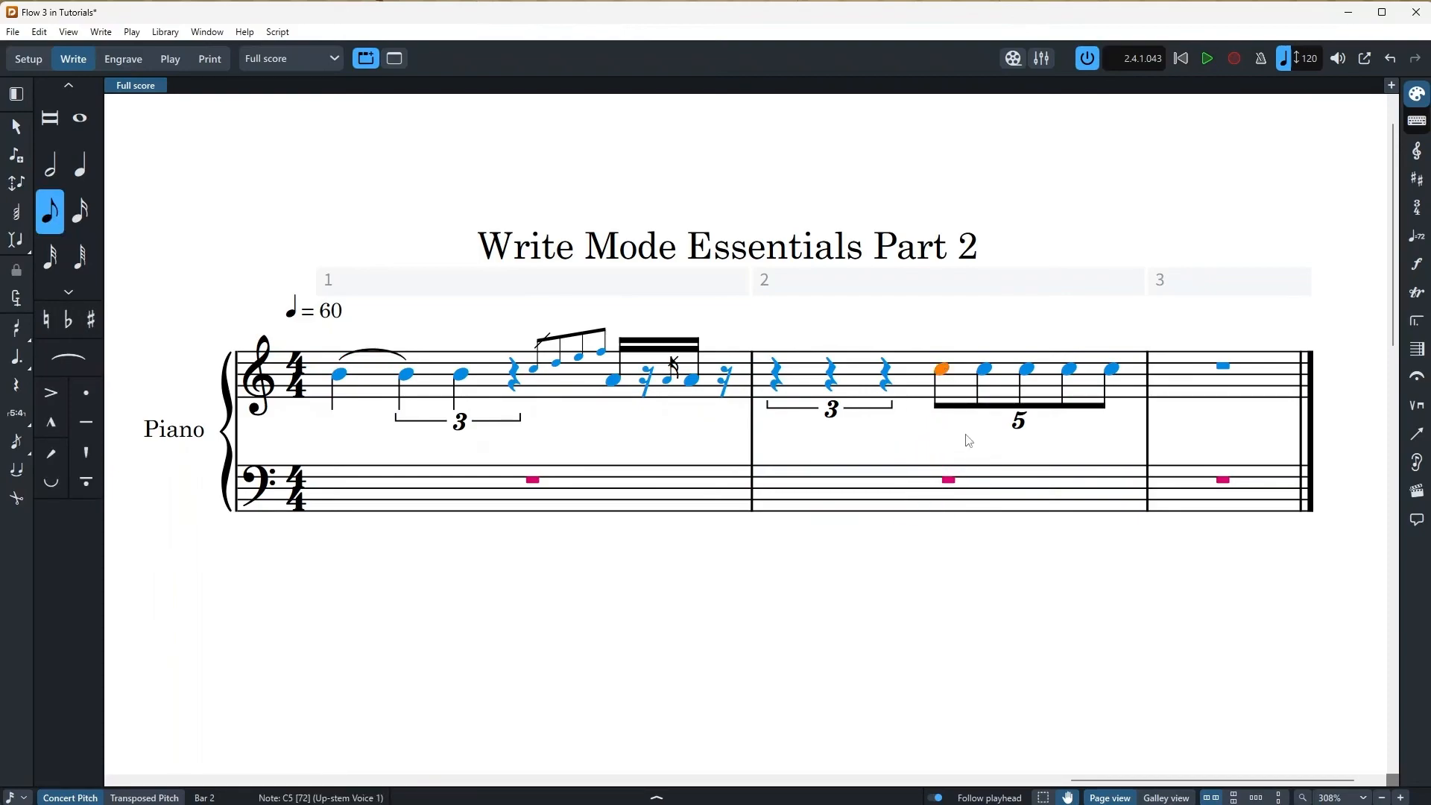
{"action": "key", "text": "alt+shift+Right"}
{"action": "key", "text": "alt+shift+Right"}
{"action": "key", "text": "alt+shift+Right"}
{"action": "key", "text": "alt+shift+Right"}
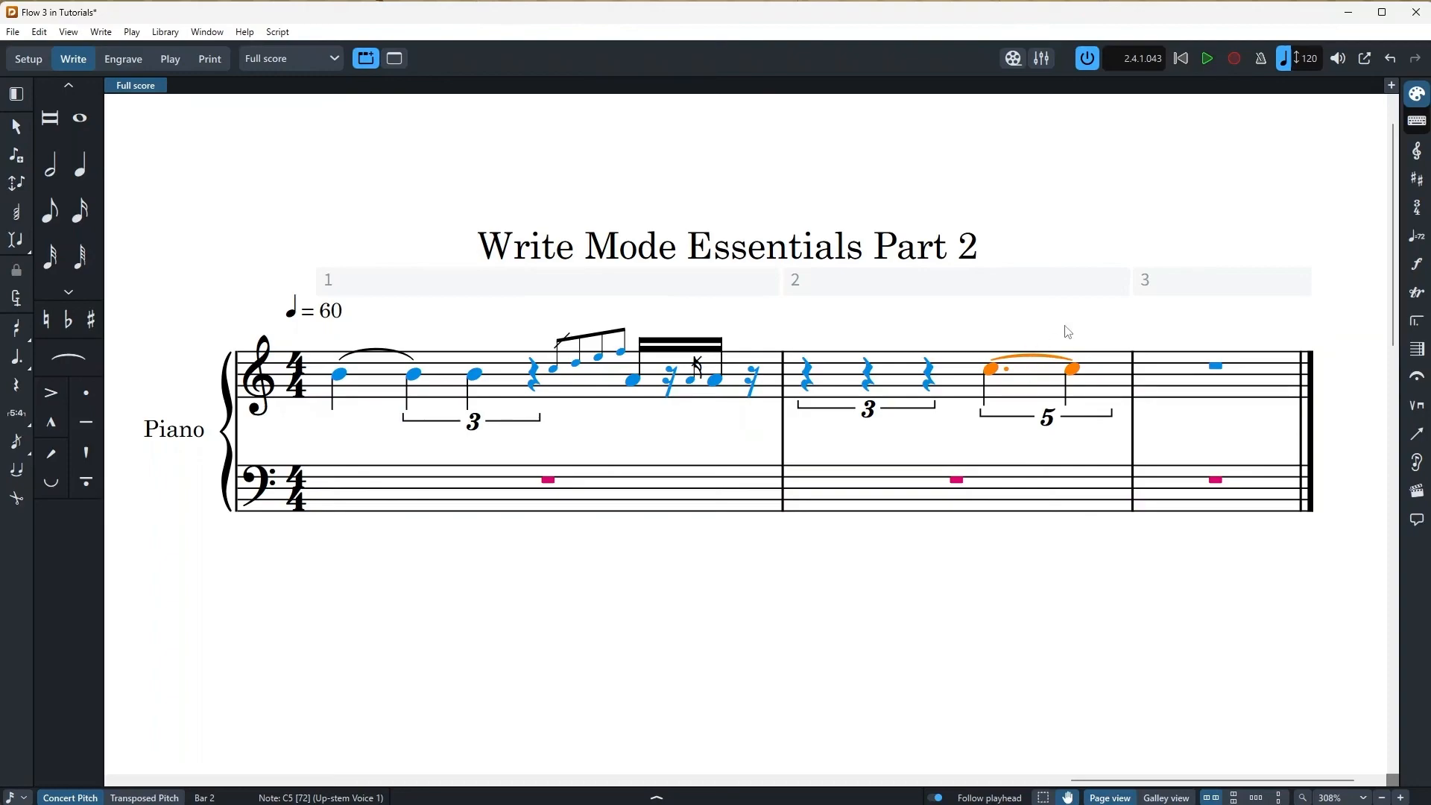
Split the tie between the quintuplet's dotted-quarter and quarter C5s in bar 2
{"action": "left_click", "coordinate": [16, 510]}
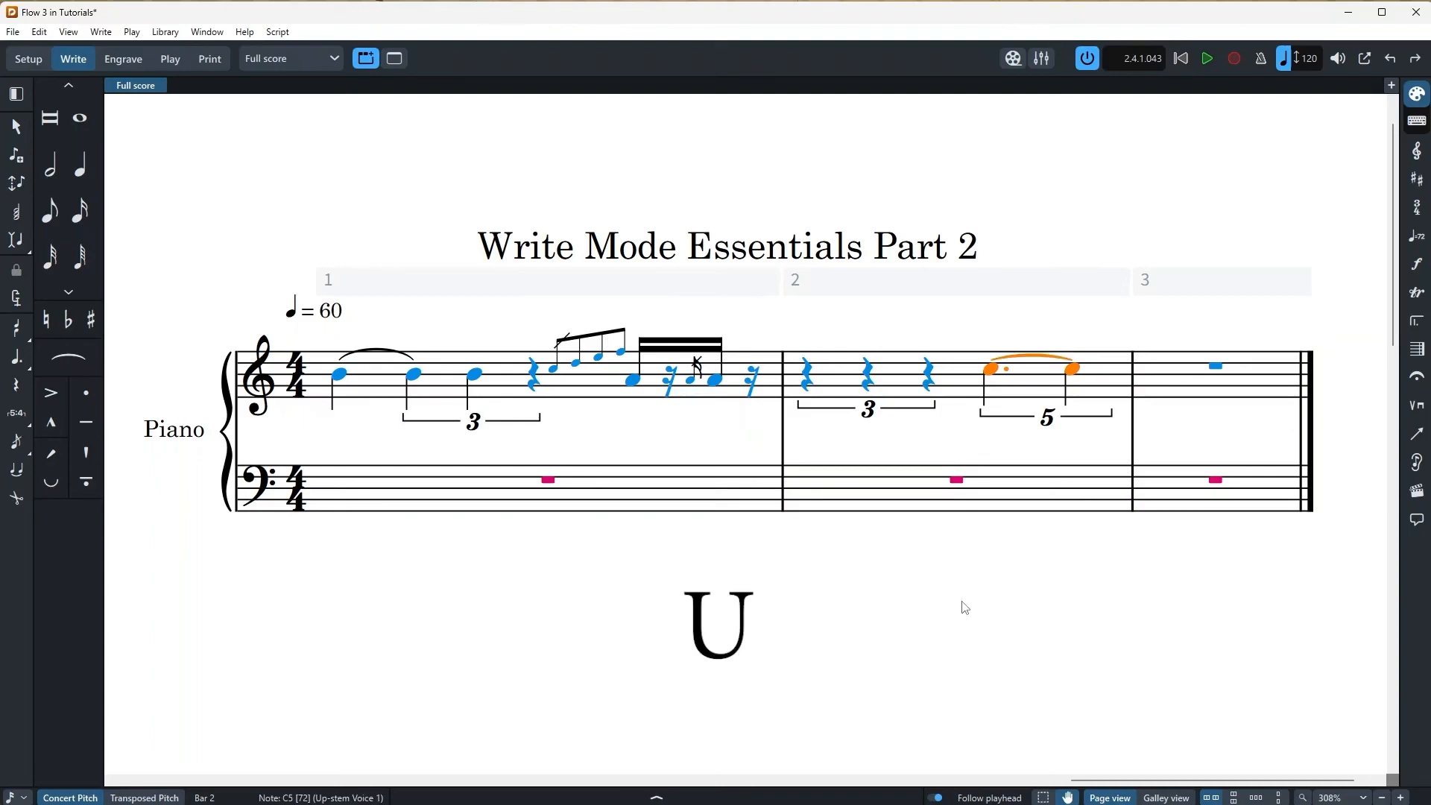
{"action": "key", "text": "u"}
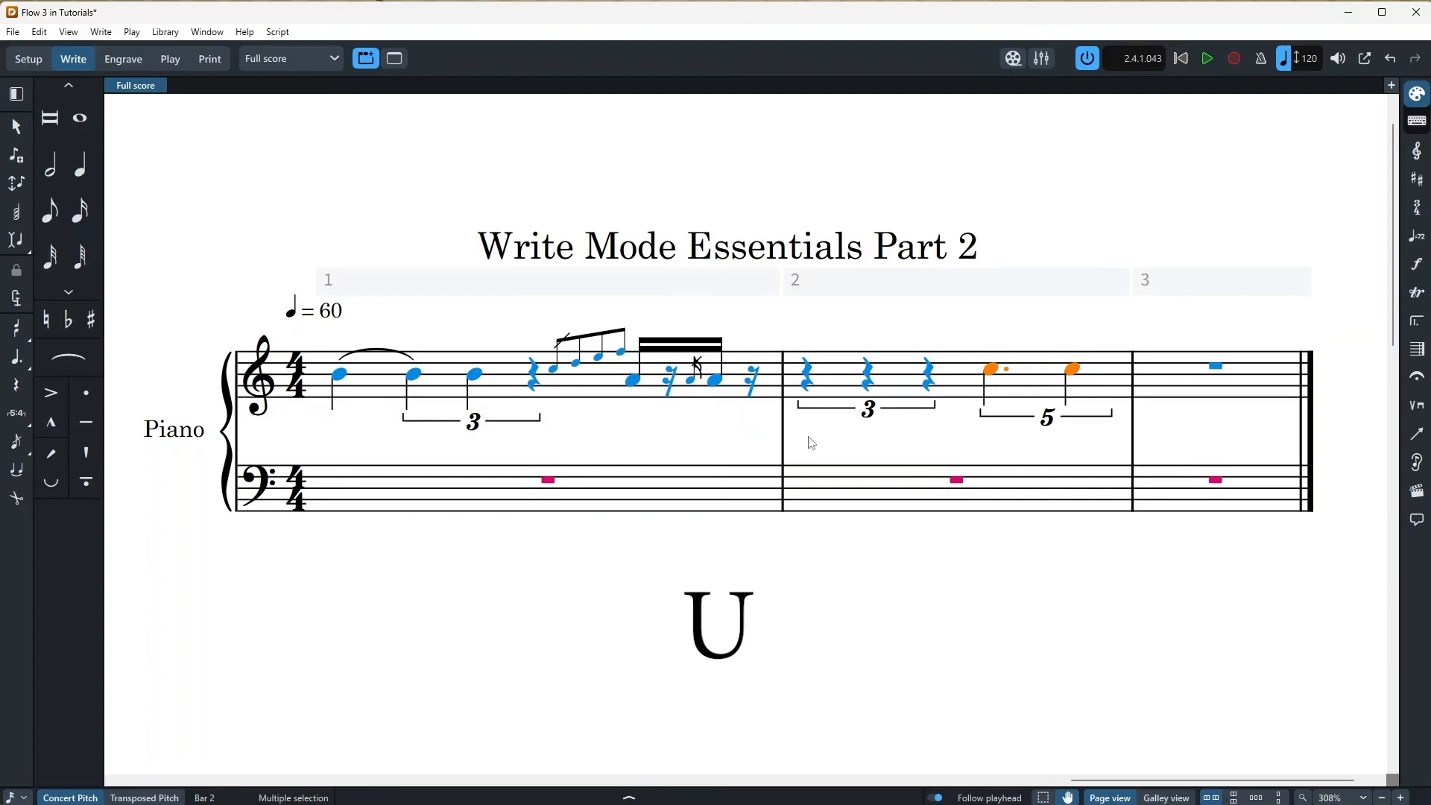